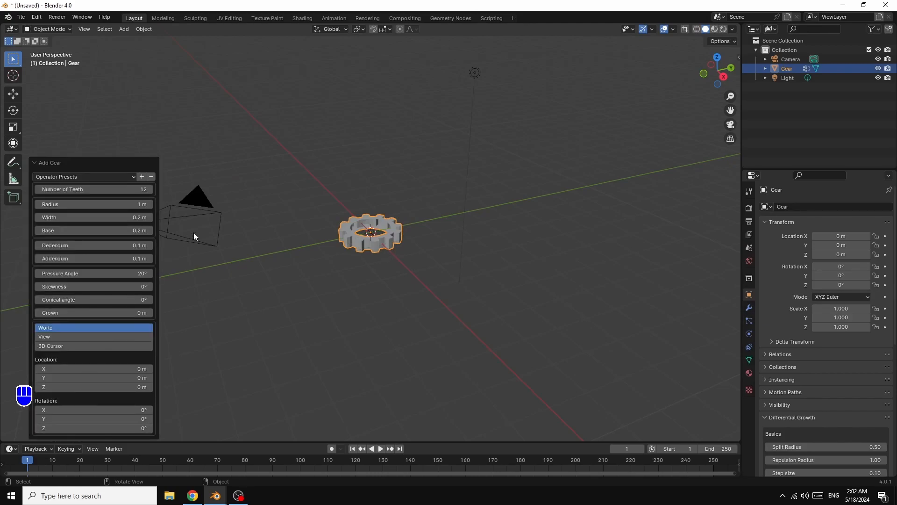
# - Set the gear to 40 teeth, radius 0.3 m, base 0.3 m, dedendum 0.07 m, addendum 0.16 m and pressure angle 35°
pyautogui.moveTo(133, 188); pyautogui.dragTo(146, 188)
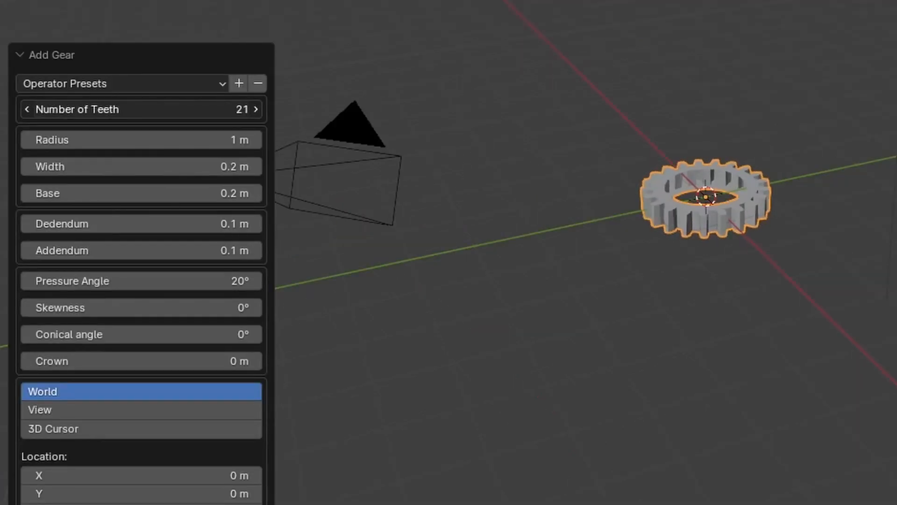
pyautogui.moveTo(140, 108); pyautogui.dragTo(205, 116)
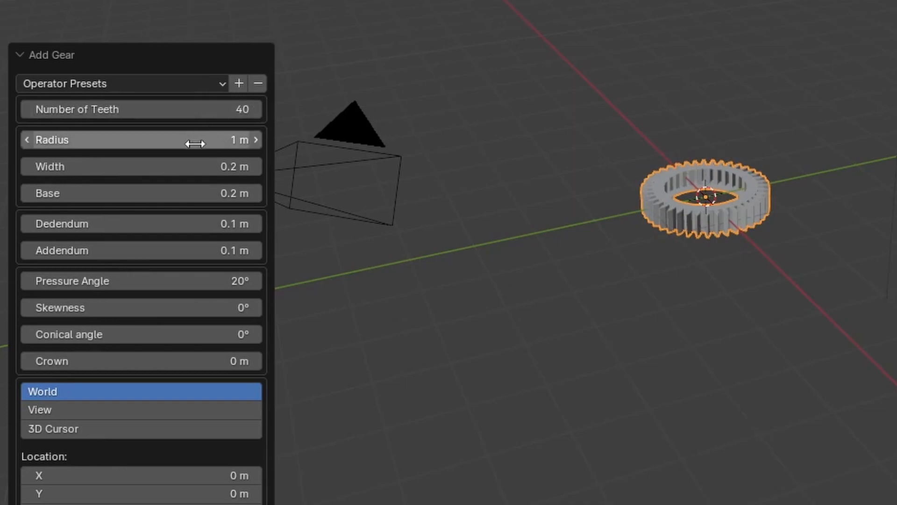
pyautogui.moveTo(234, 140); pyautogui.dragTo(111, 139)
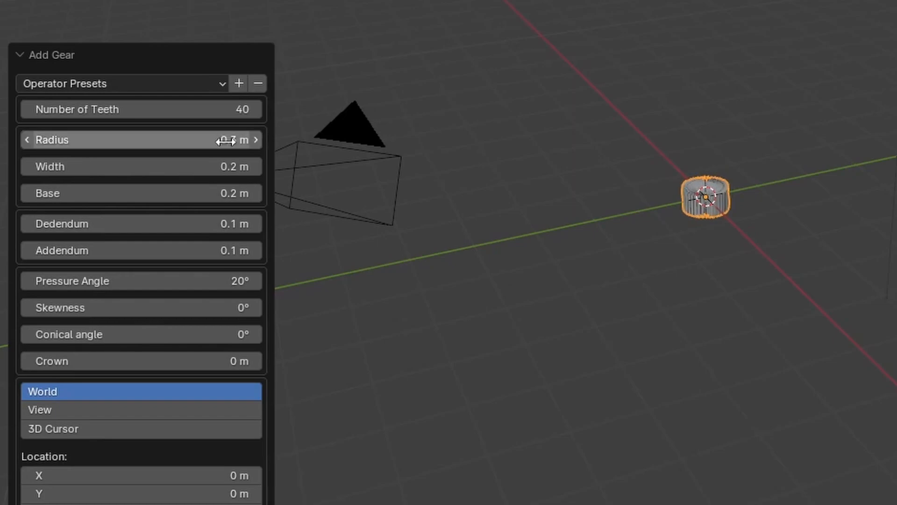
pyautogui.moveTo(208, 169); pyautogui.dragTo(200, 192)
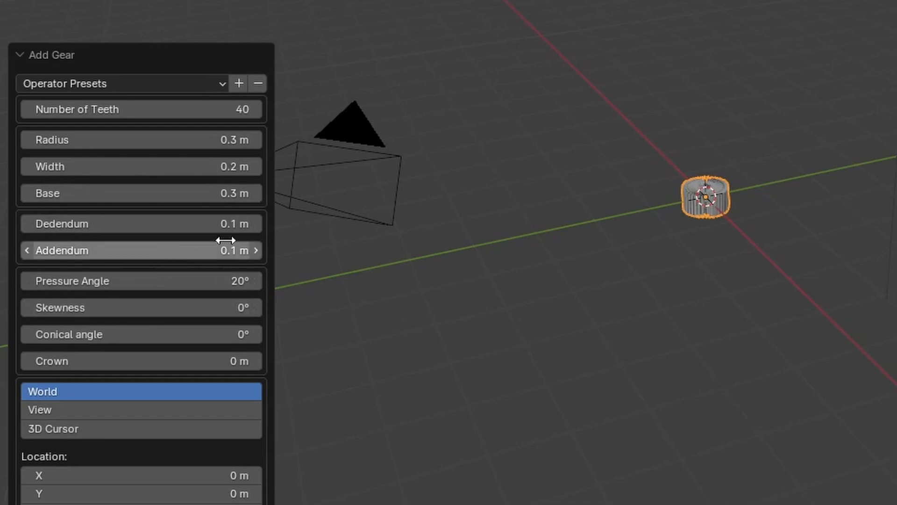
pyautogui.moveTo(225, 223); pyautogui.dragTo(178, 256)
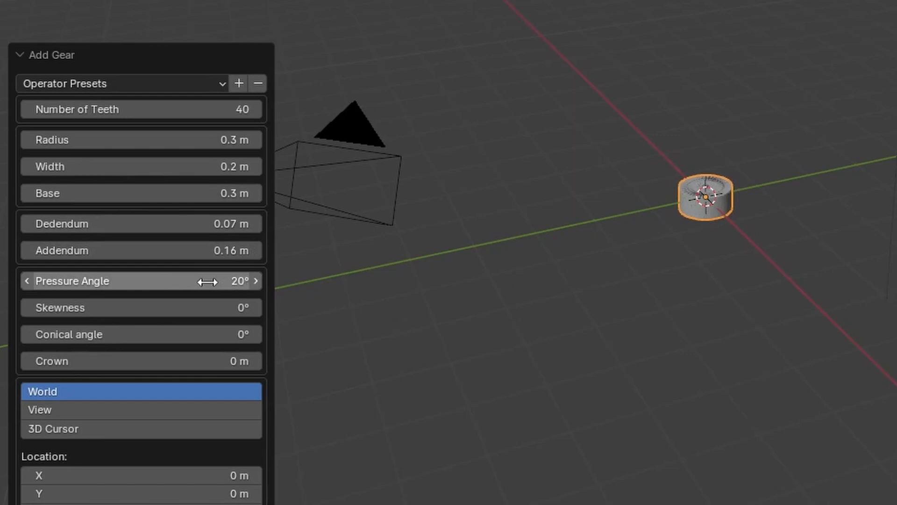
pyautogui.moveTo(229, 281); pyautogui.dragTo(264, 281)
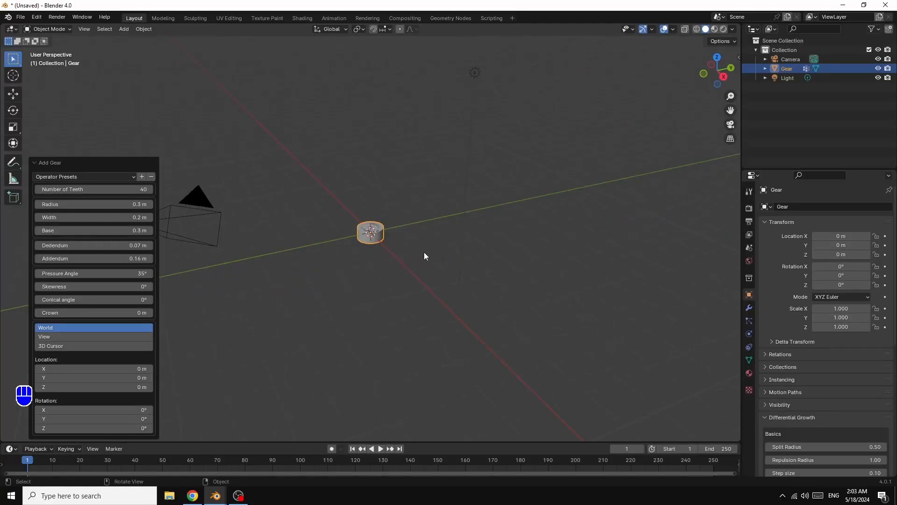
# - Scale the gear up uniformly to about 2.955 times its size
pyautogui.press('s')
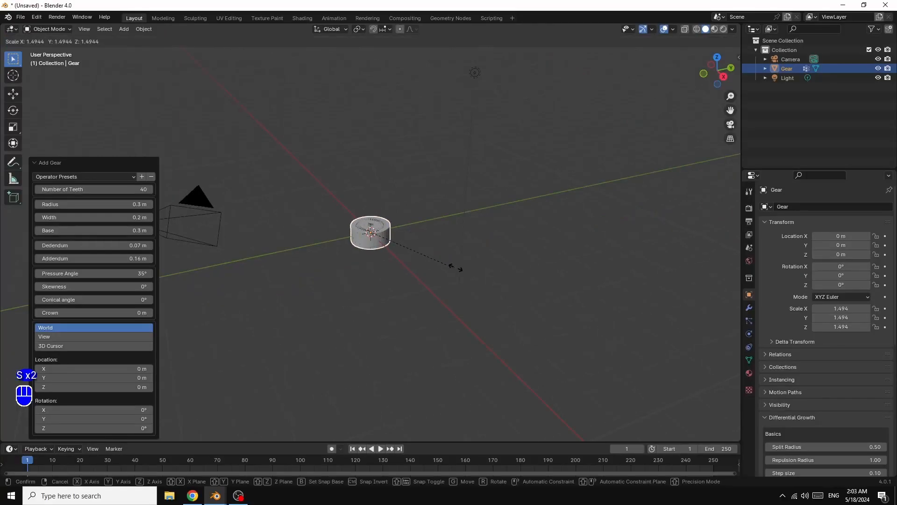
pyautogui.press('s')
pyautogui.press('s')
pyautogui.press('s')
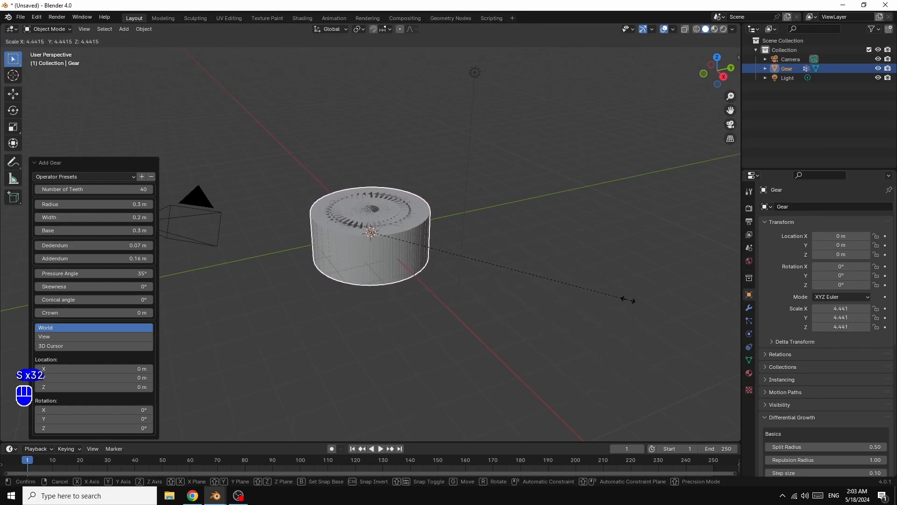
pyautogui.click(705, 386)
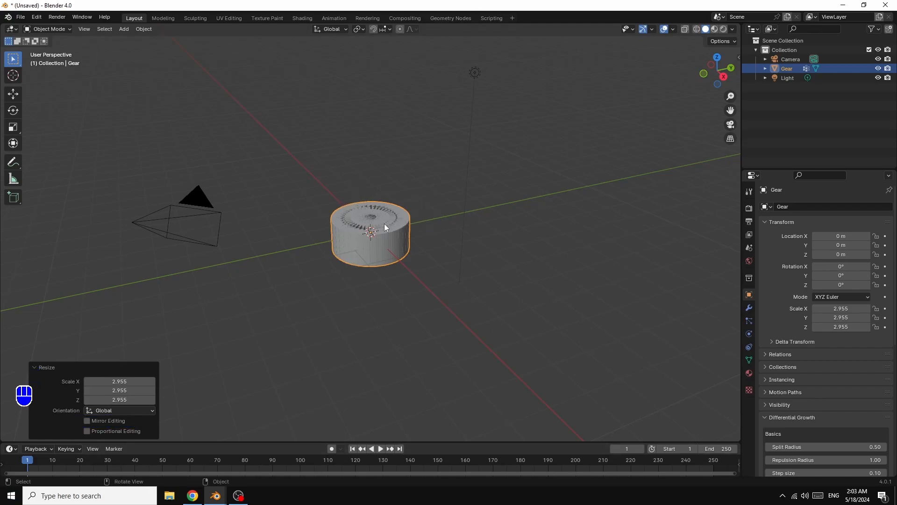
# - Add a Displace modifier to the gear and create a new texture for it
pyautogui.click(749, 310)
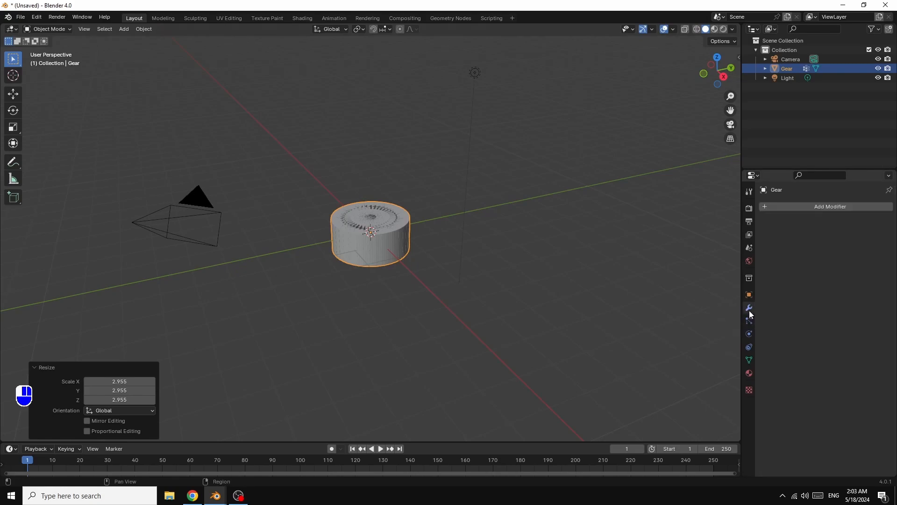
pyautogui.click(824, 207)
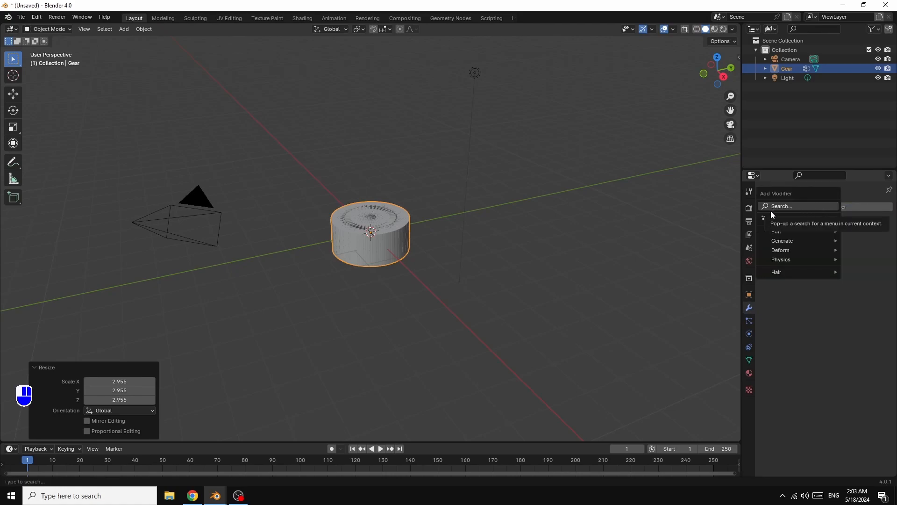
pyautogui.moveTo(774, 253)
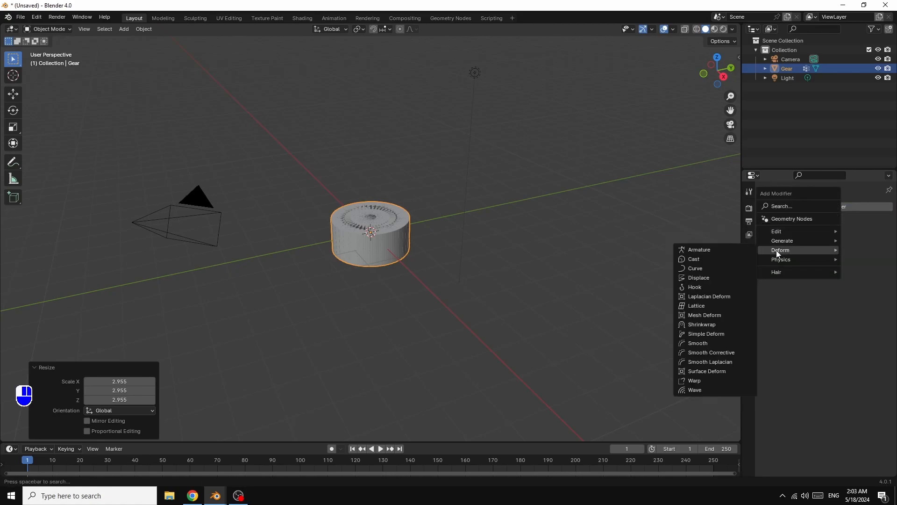
pyautogui.click(700, 277)
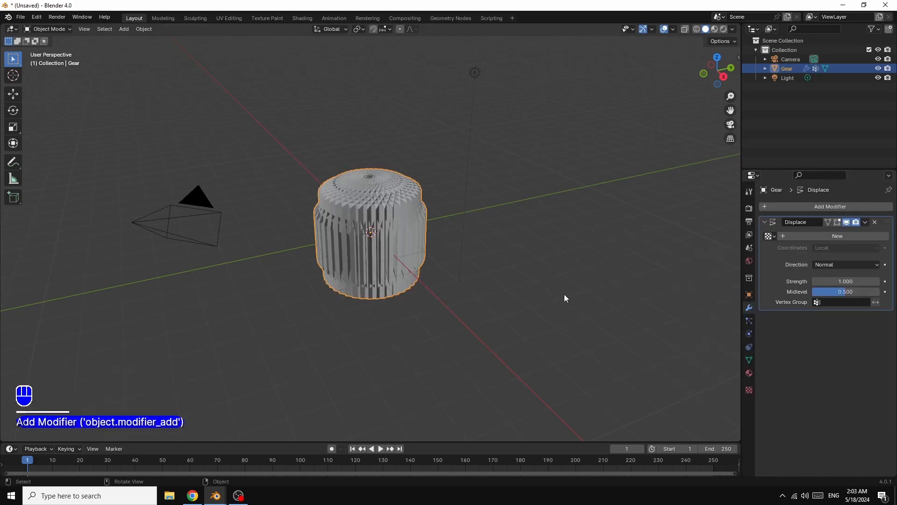
pyautogui.click(833, 237)
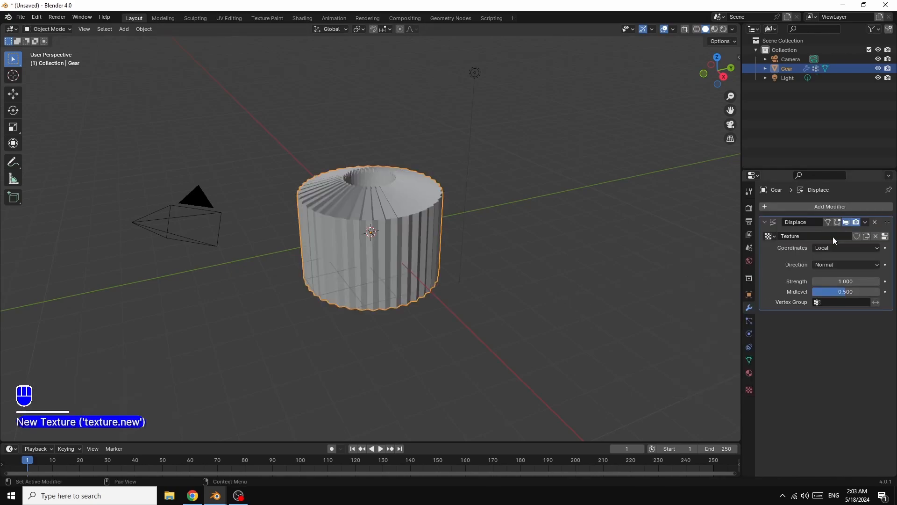
# - Change the displacement texture's type to Wood and its pattern to Ring Noise
pyautogui.click(885, 237)
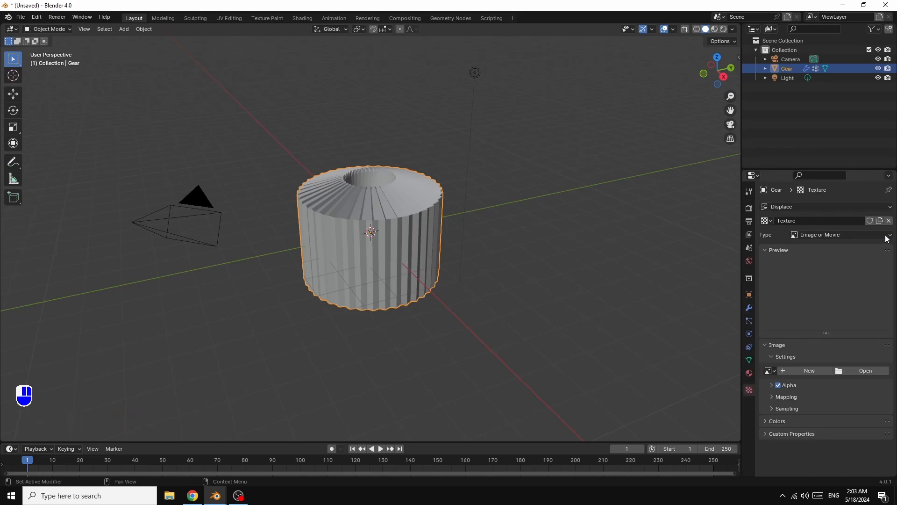
pyautogui.click(835, 235)
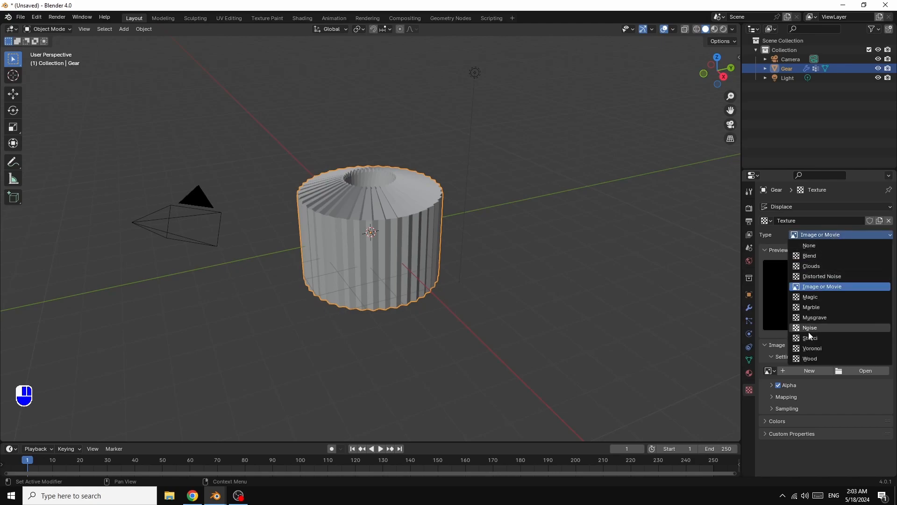
pyautogui.click(812, 360)
pyautogui.click(835, 371)
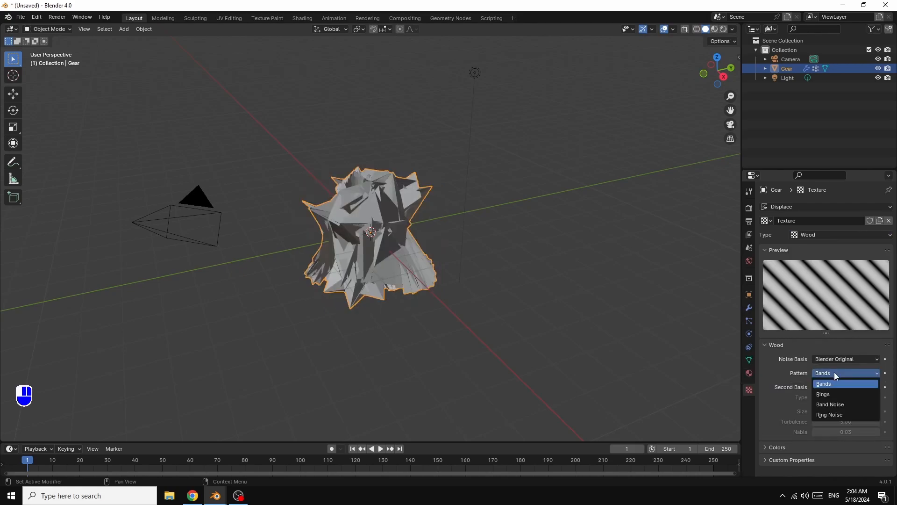
pyautogui.click(827, 394)
pyautogui.click(846, 372)
pyautogui.click(827, 414)
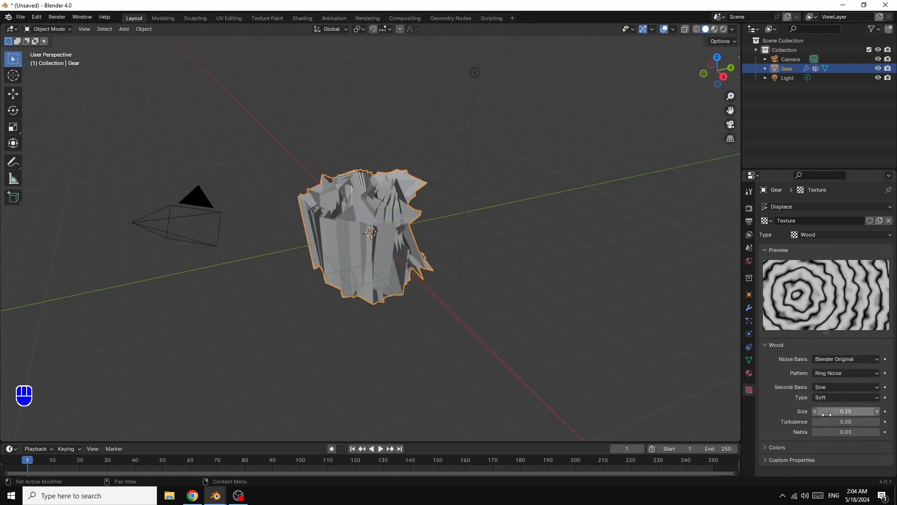
# - Set the Wood texture's noise basis to Voronoi F2-F1, size to 0.07 and turbulence to 4.50
pyautogui.click(844, 361)
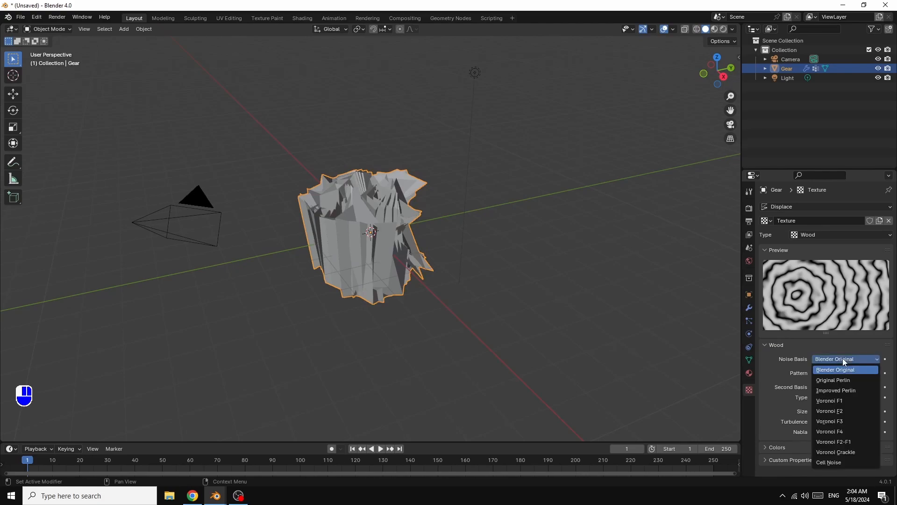
pyautogui.click(842, 444)
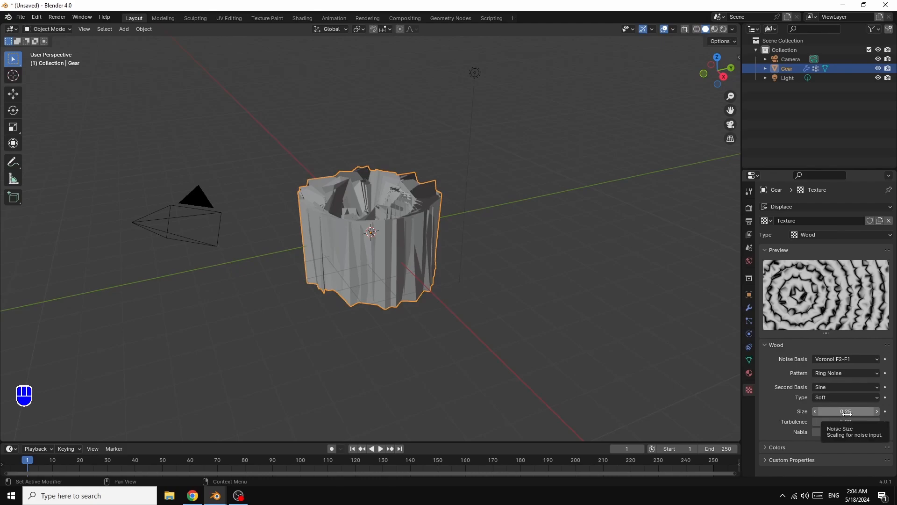
pyautogui.moveTo(847, 413)
pyautogui.mouseDown()
pyautogui.moveTo(800, 414)
pyautogui.moveTo(846, 422)
pyautogui.moveTo(832, 423)
pyautogui.mouseUp()
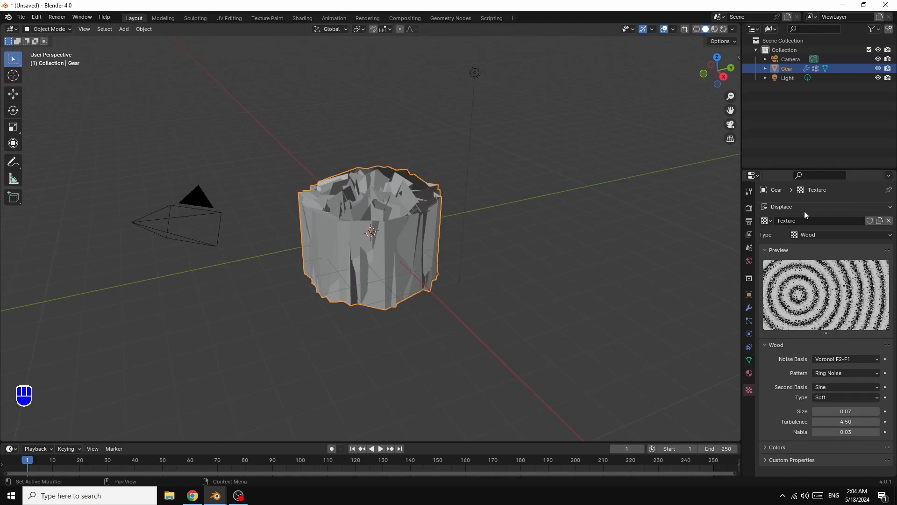
# - Add a Subdivision Surface modifier to the gear with viewport and render levels of 3
pyautogui.click(750, 308)
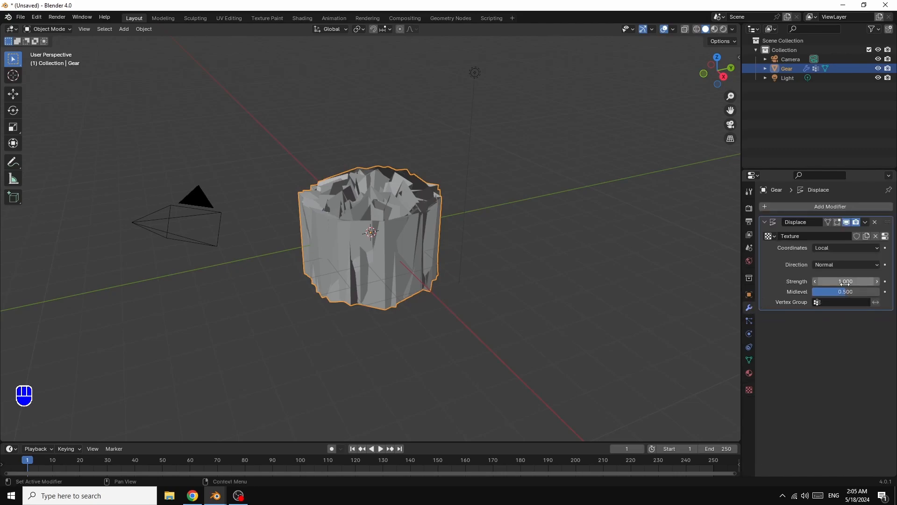
pyautogui.click(822, 208)
pyautogui.moveTo(821, 209)
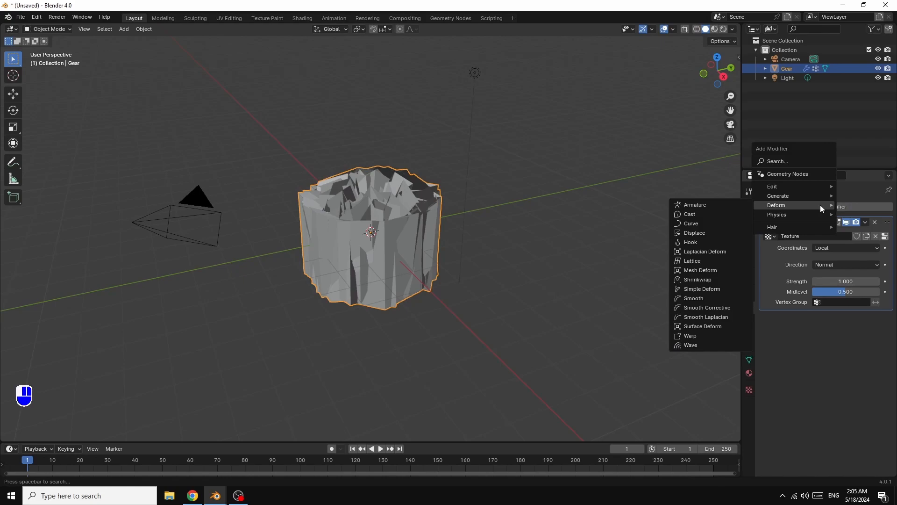
pyautogui.moveTo(806, 195)
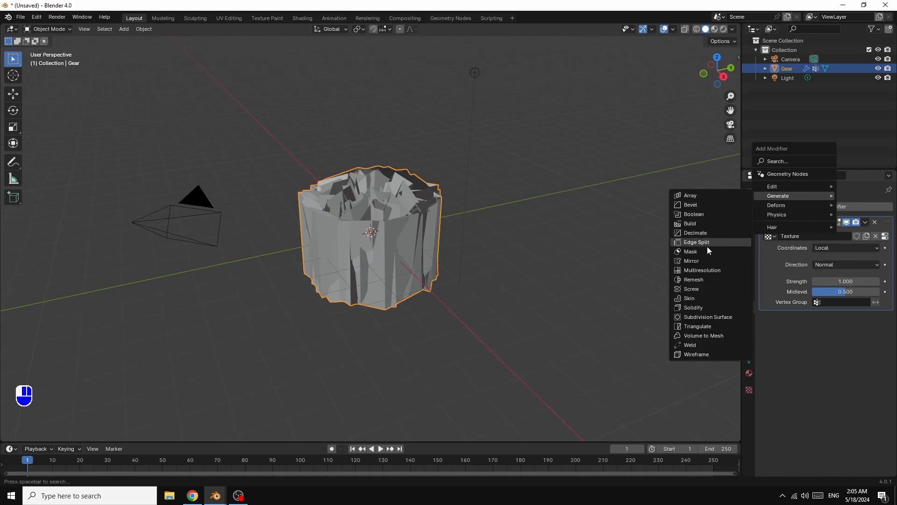
pyautogui.click(705, 318)
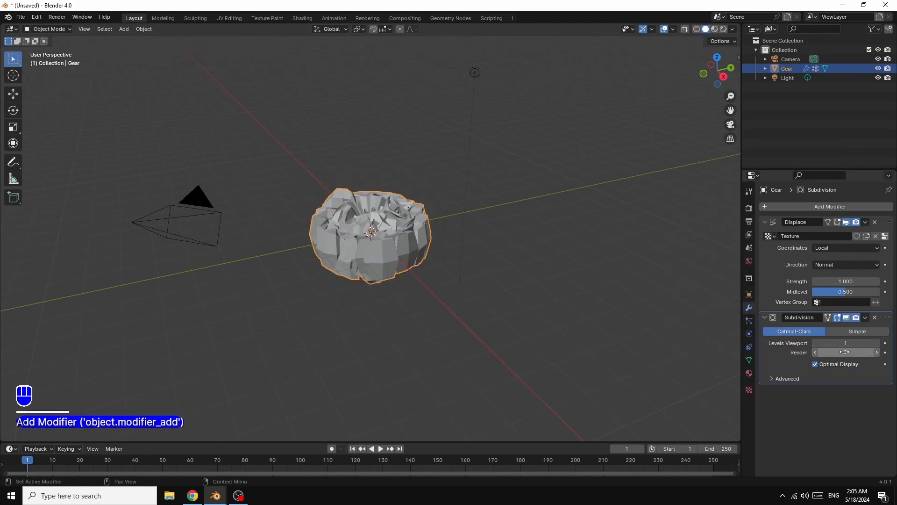
pyautogui.click(878, 343)
pyautogui.click(877, 343)
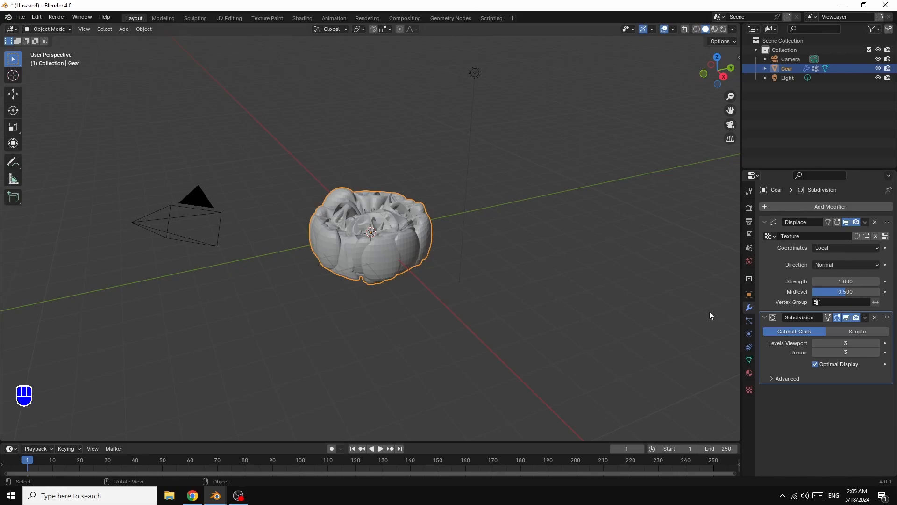
# - Shade the gear smooth and set the Displace modifier's strength to 1.6
pyautogui.rightClick(391, 237)
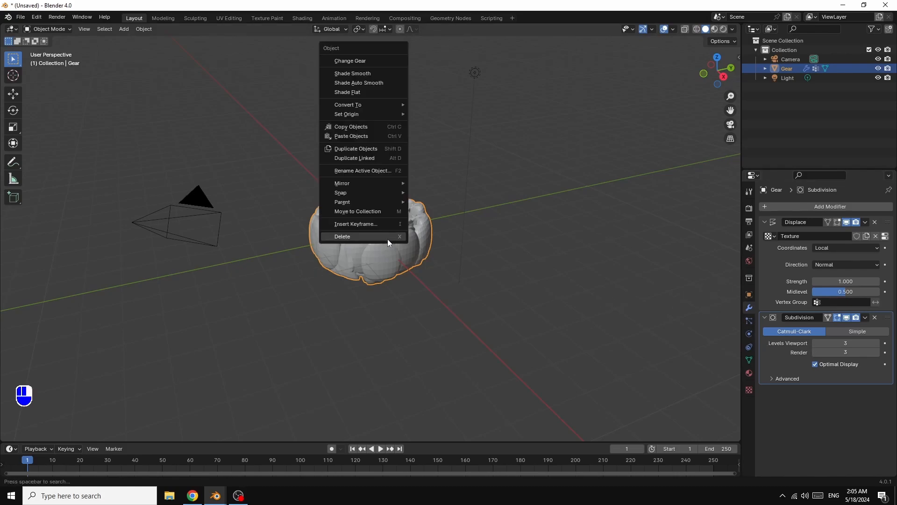
pyautogui.click(369, 74)
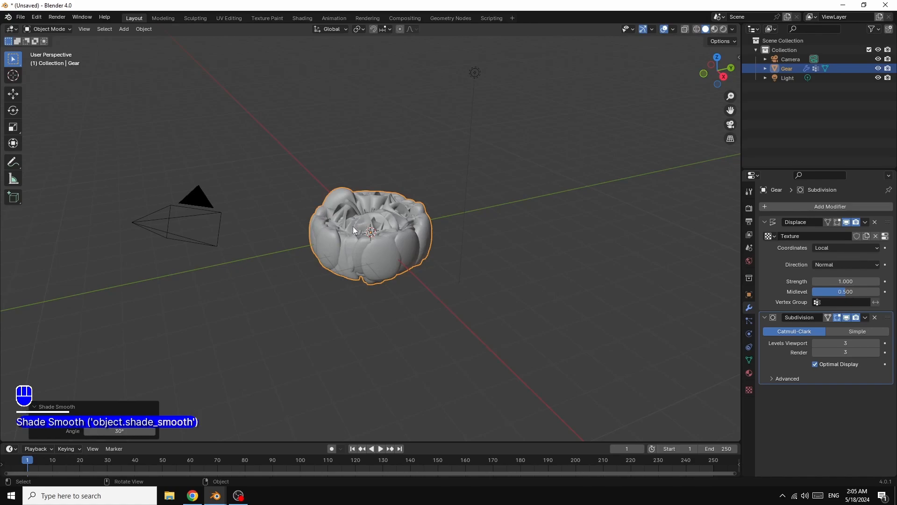
pyautogui.moveTo(716, 57); pyautogui.dragTo(689, 46)
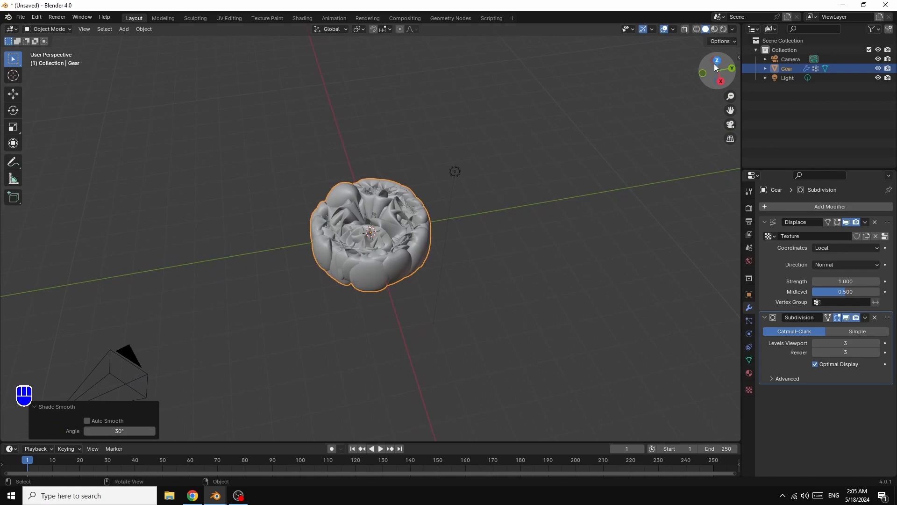
pyautogui.moveTo(841, 280); pyautogui.dragTo(864, 280)
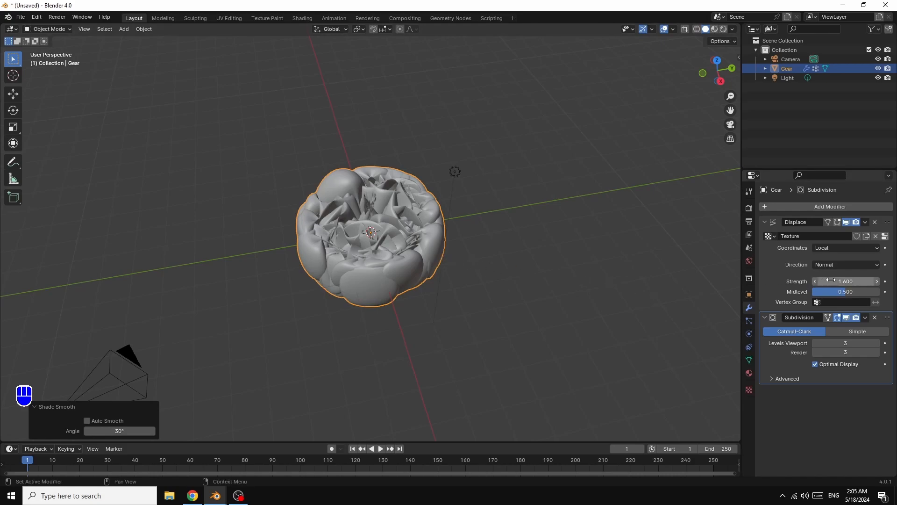
pyautogui.moveTo(849, 281)
pyautogui.mouseDown()
pyautogui.moveTo(883, 282)
pyautogui.moveTo(850, 282)
pyautogui.mouseUp()
pyautogui.moveTo(846, 281)
pyautogui.mouseDown()
pyautogui.moveTo(798, 281)
pyautogui.moveTo(850, 281)
pyautogui.mouseUp()
# - Reduce the Wood texture's noise size to 0.04
pyautogui.click(749, 389)
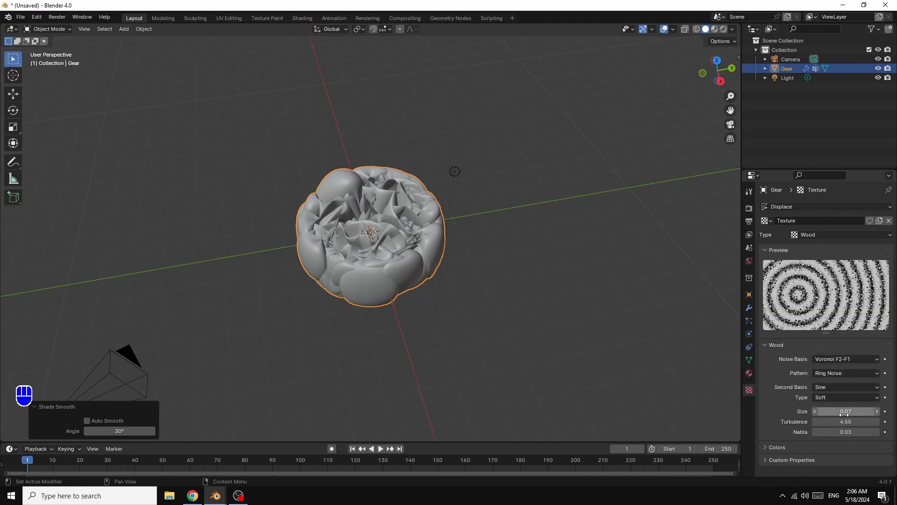
pyautogui.moveTo(847, 412)
pyautogui.mouseDown()
pyautogui.moveTo(856, 412)
pyautogui.moveTo(837, 412)
pyautogui.mouseUp()
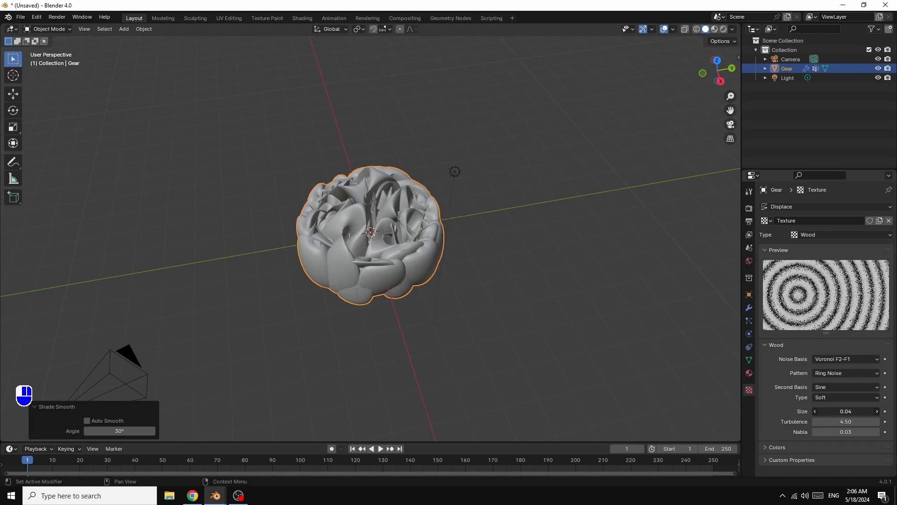
pyautogui.moveTo(838, 412); pyautogui.dragTo(838, 412)
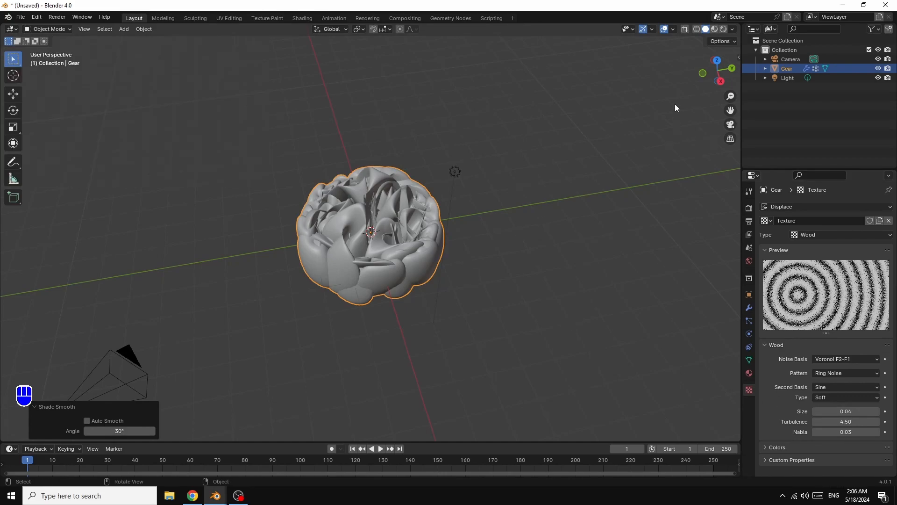
# - Add a plane mesh at the flower's centre and scale it to about 9.5 times its size in all directions
pyautogui.click(124, 29)
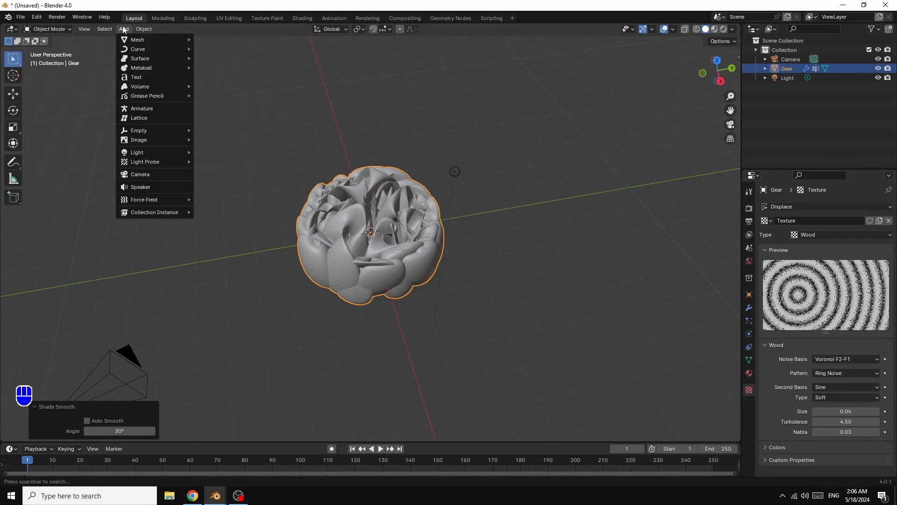
pyautogui.moveTo(137, 39)
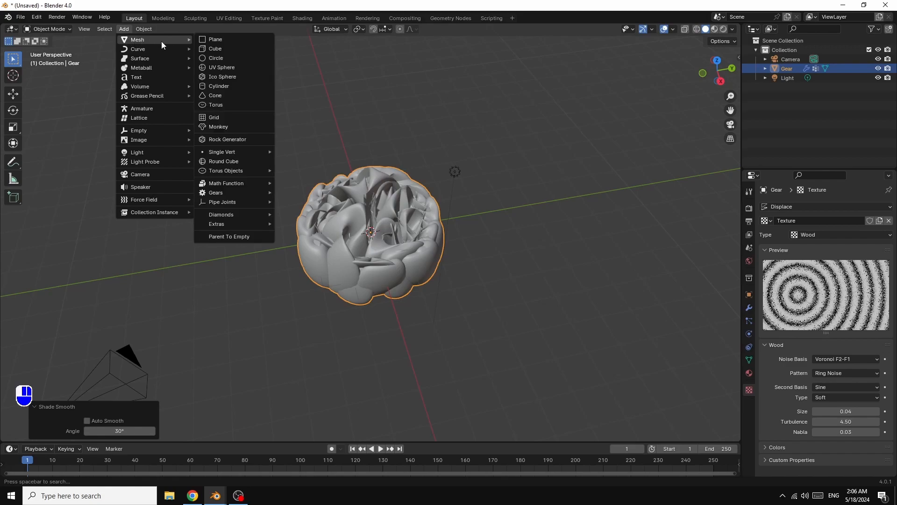
pyautogui.click(220, 40)
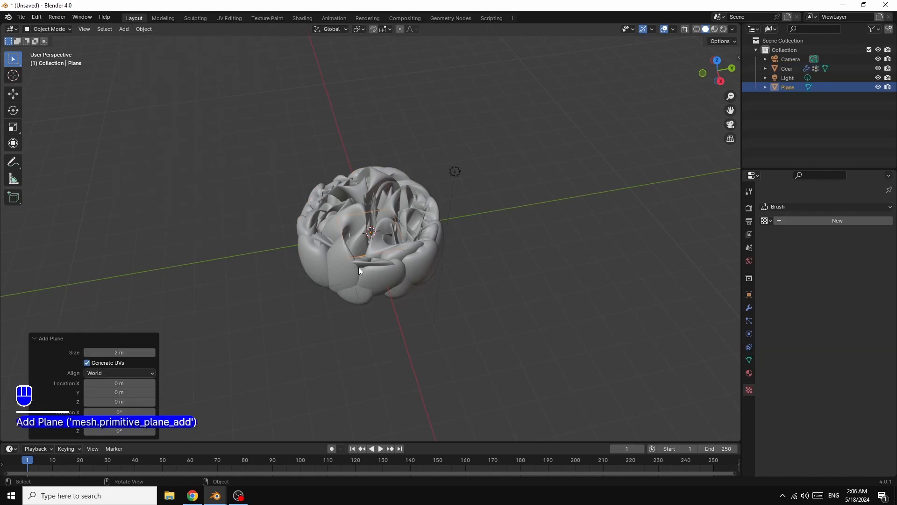
pyautogui.press('s')
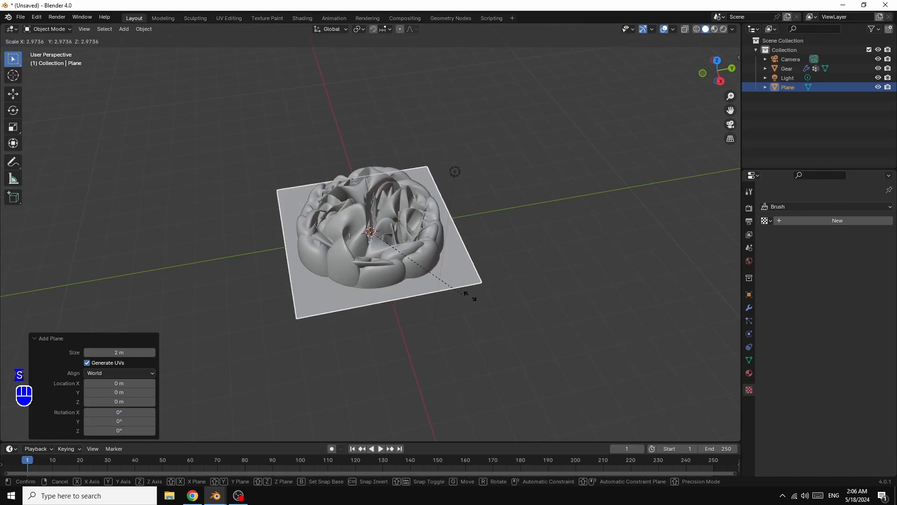
pyautogui.click(711, 325)
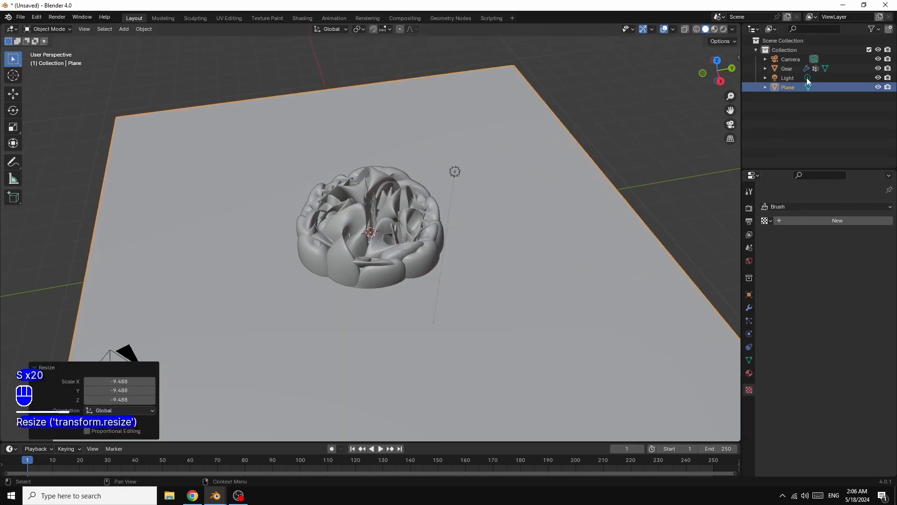
# - Move the plane down along the Z axis by about 1.59 m beneath the flower
pyautogui.moveTo(719, 57)
pyautogui.mouseDown()
pyautogui.moveTo(726, 38)
pyautogui.moveTo(726, 56)
pyautogui.mouseUp()
pyautogui.click(440, 301)
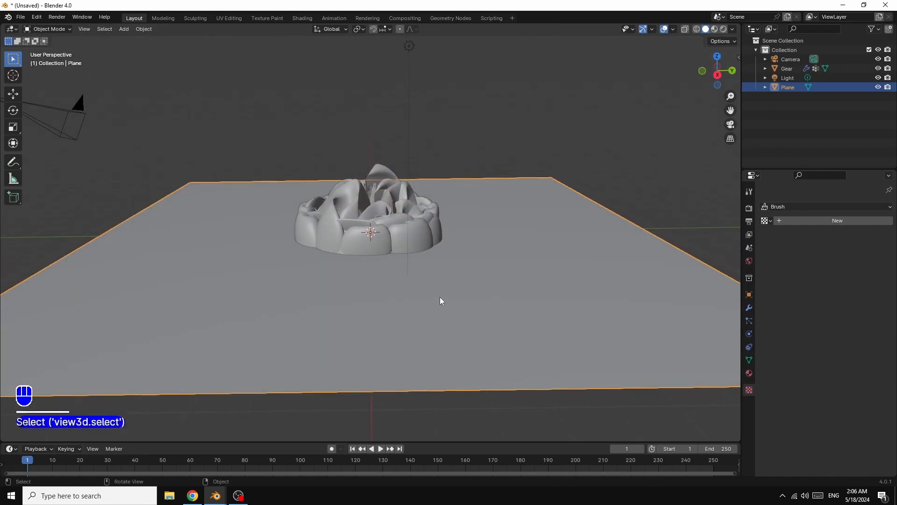
pyautogui.press('g')
pyautogui.press('z')
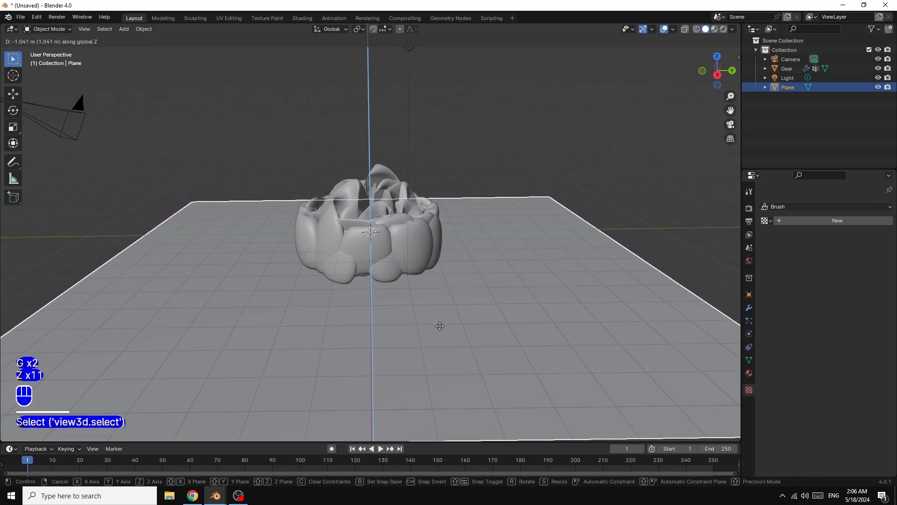
pyautogui.click(441, 338)
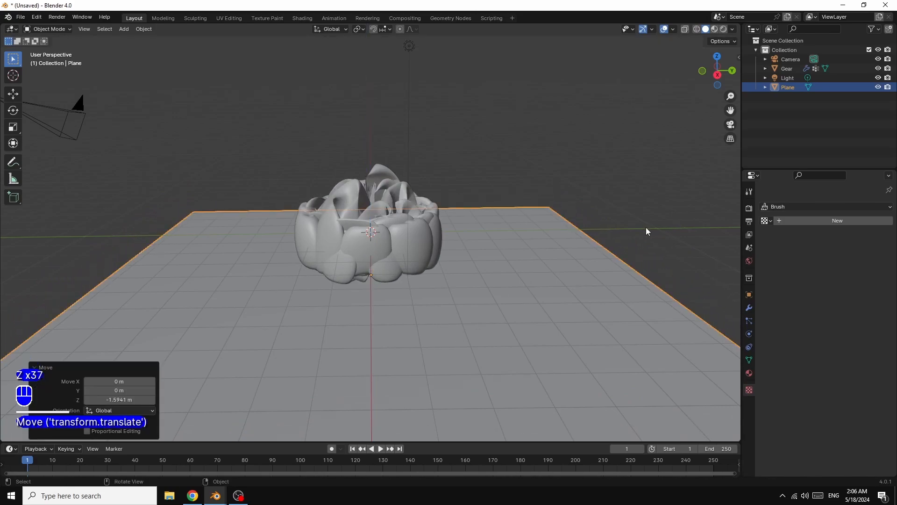
# - Align the camera to a slightly raised front view of the flower and plane, with nothing selected
pyautogui.moveTo(718, 74); pyautogui.dragTo(721, 97)
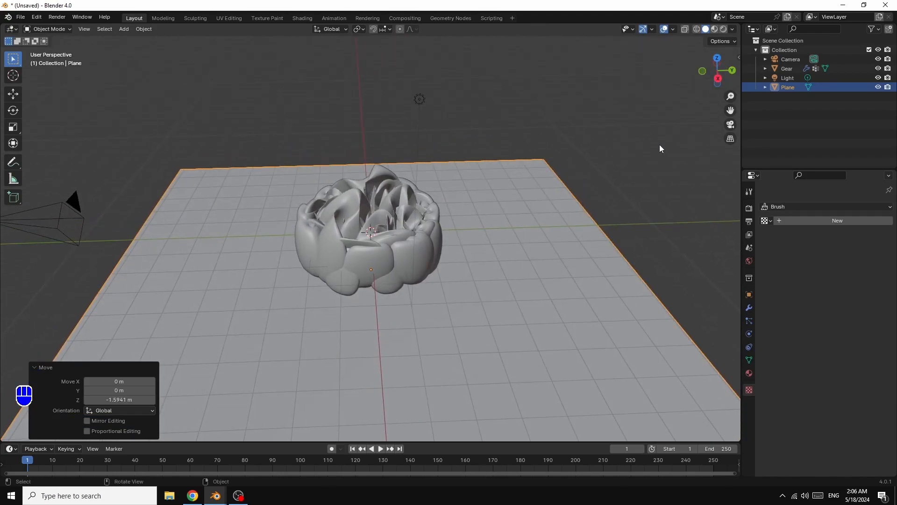
pyautogui.click(659, 146)
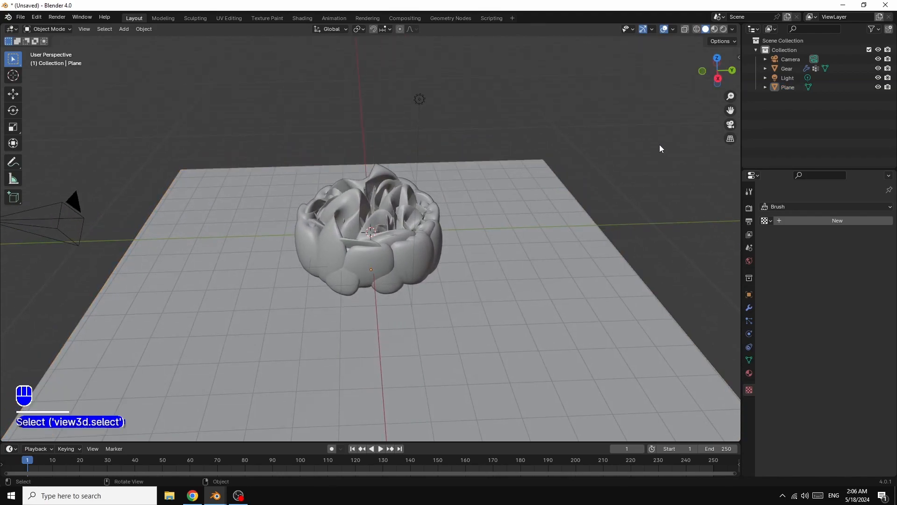
pyautogui.press('ctrl+alt+KP_0')
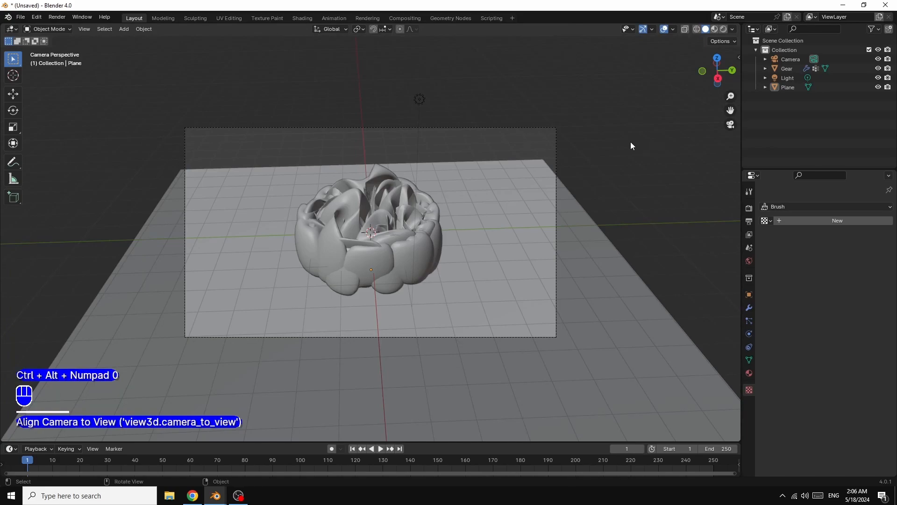
# - Lock the camera to the view and reframe the shot from higher up and closer to the flower
pyautogui.press('n')
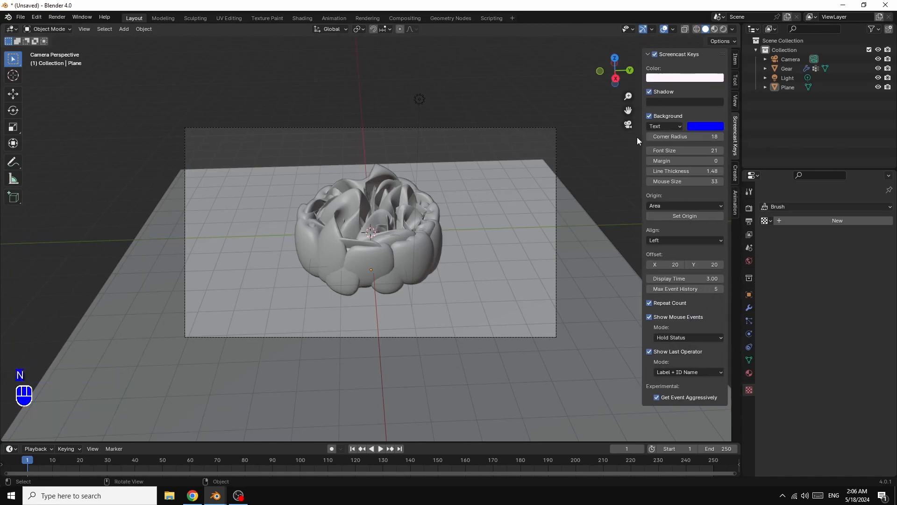
pyautogui.click(735, 100)
pyautogui.click(683, 171)
pyautogui.press('n')
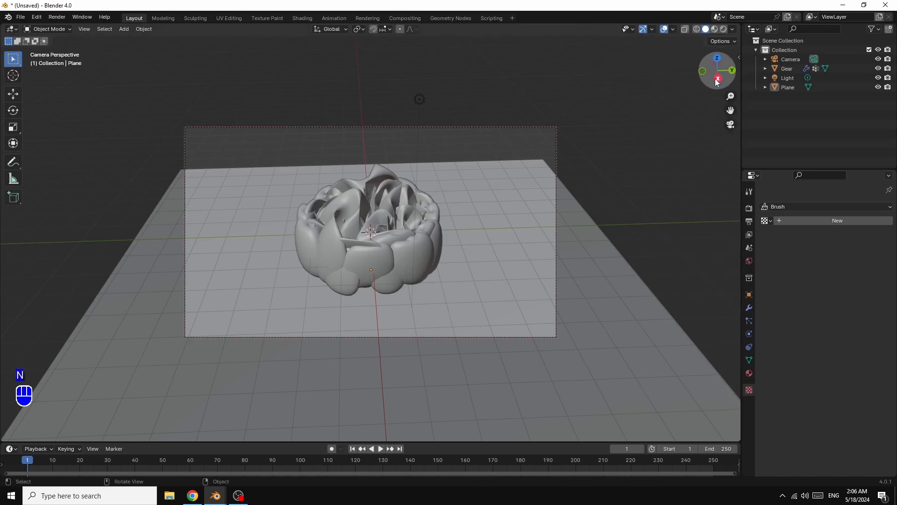
pyautogui.moveTo(719, 79)
pyautogui.mouseDown()
pyautogui.moveTo(718, 108)
pyautogui.moveTo(708, 85)
pyautogui.moveTo(722, 82)
pyautogui.moveTo(718, 74)
pyautogui.mouseUp()
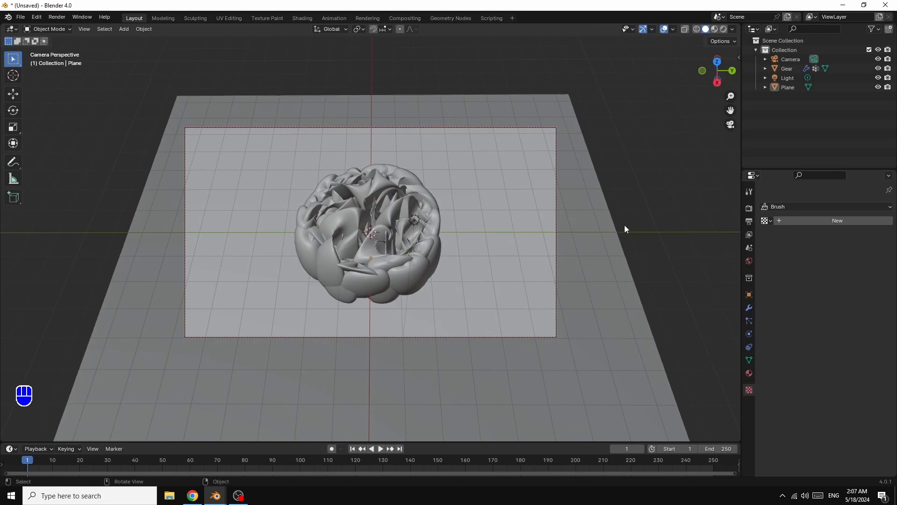
pyautogui.scroll(3, 624, 225)
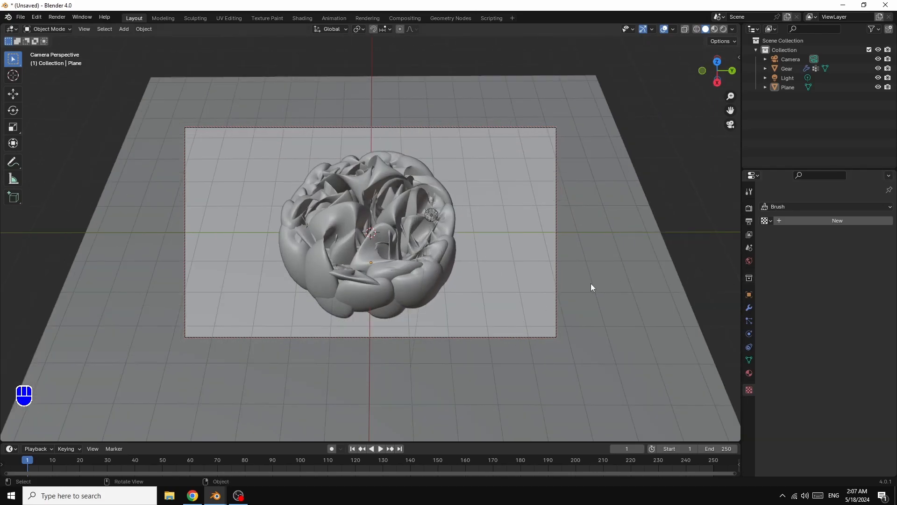
# - Set the gear's Wood texture turbulence to 5.00 and noise size to 0.05
pyautogui.click(402, 272)
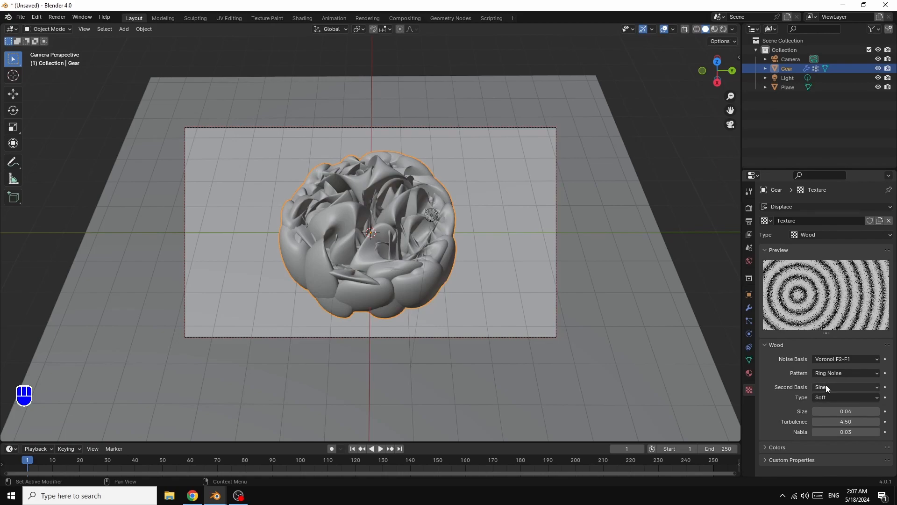
pyautogui.moveTo(847, 422); pyautogui.dragTo(868, 422)
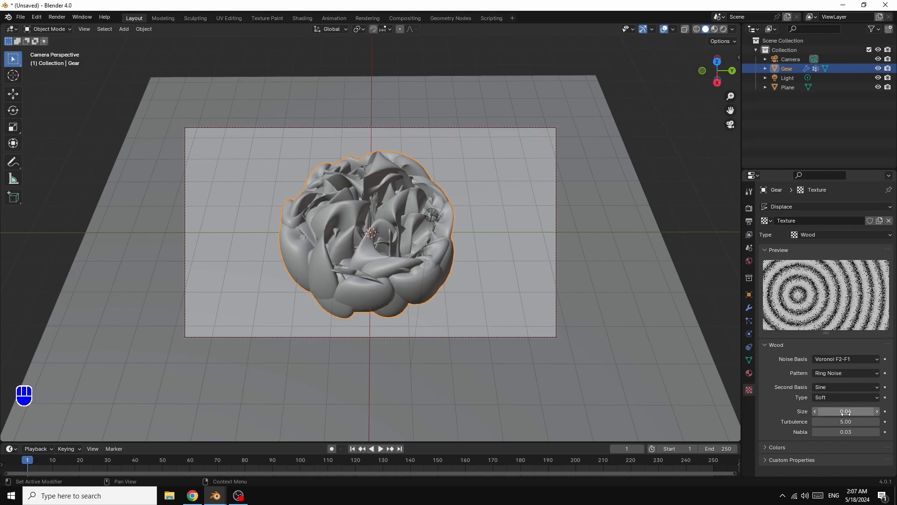
pyautogui.moveTo(846, 412); pyautogui.dragTo(859, 411)
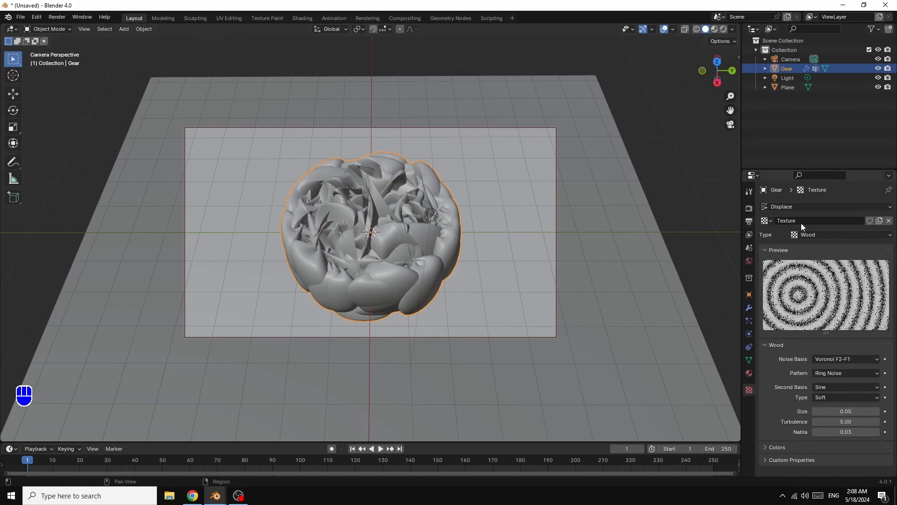
# - Assign an Environment Texture to the world background colour and load sunset_jhbcentral_4k.exr from the HDRI folder
pyautogui.click(749, 262)
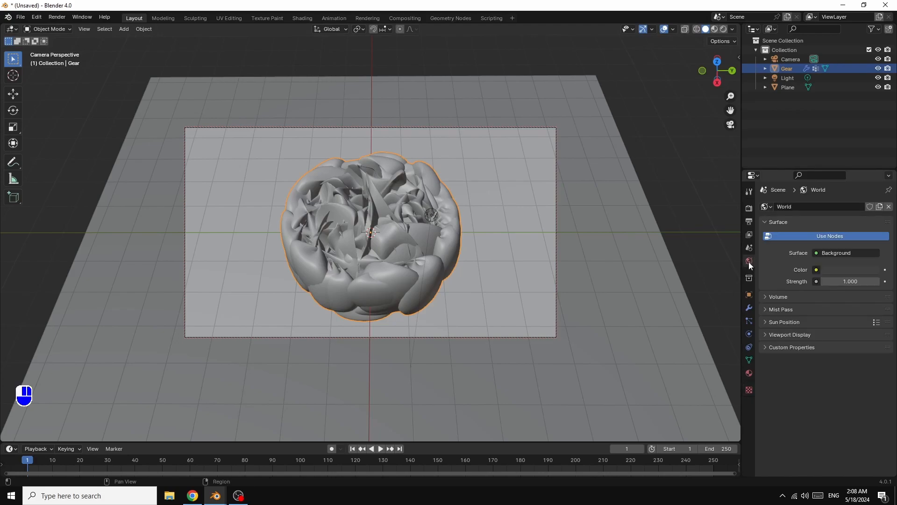
pyautogui.click(818, 270)
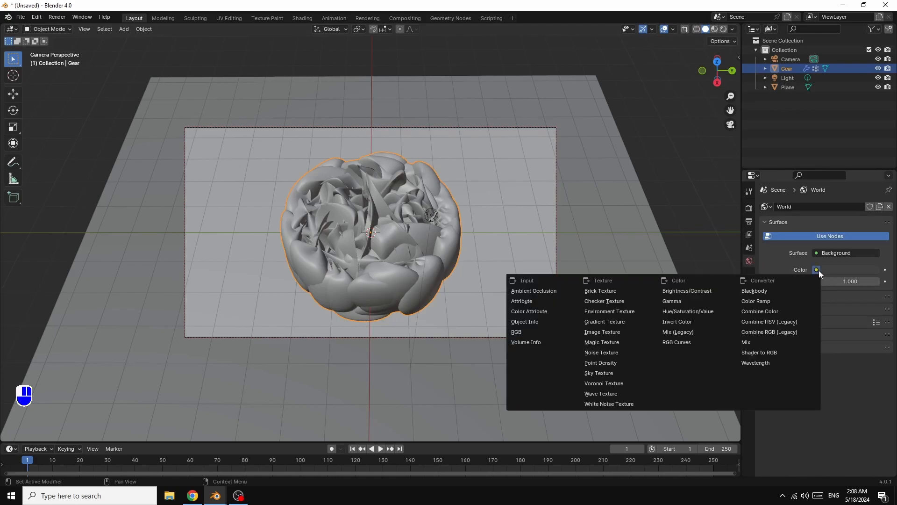
pyautogui.click(610, 311)
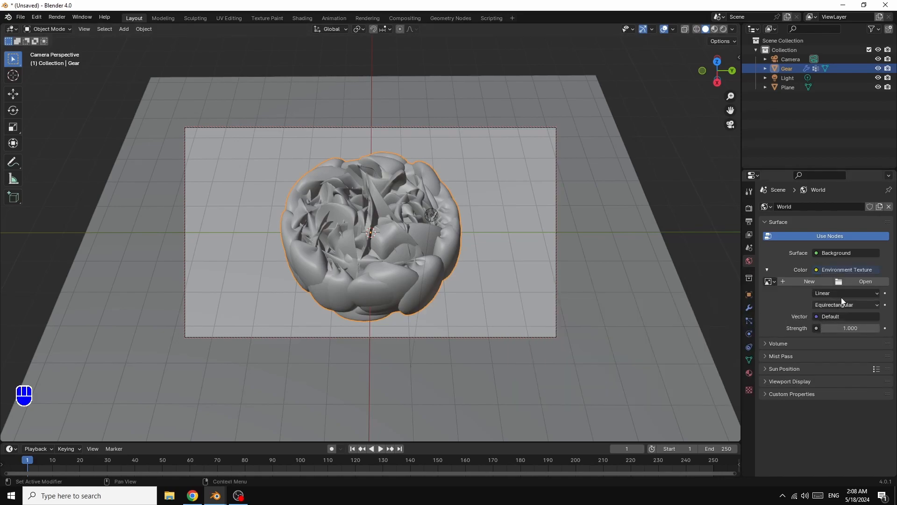
pyautogui.click(868, 282)
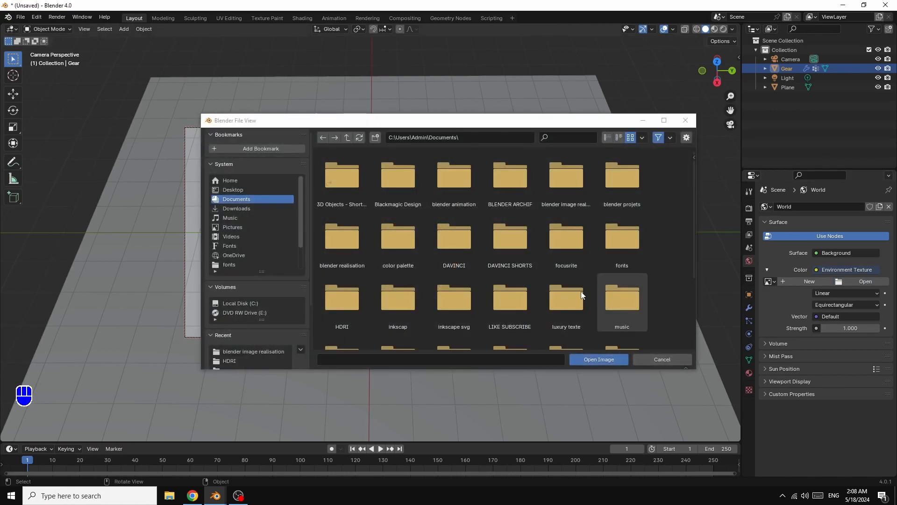
pyautogui.doubleClick(338, 299)
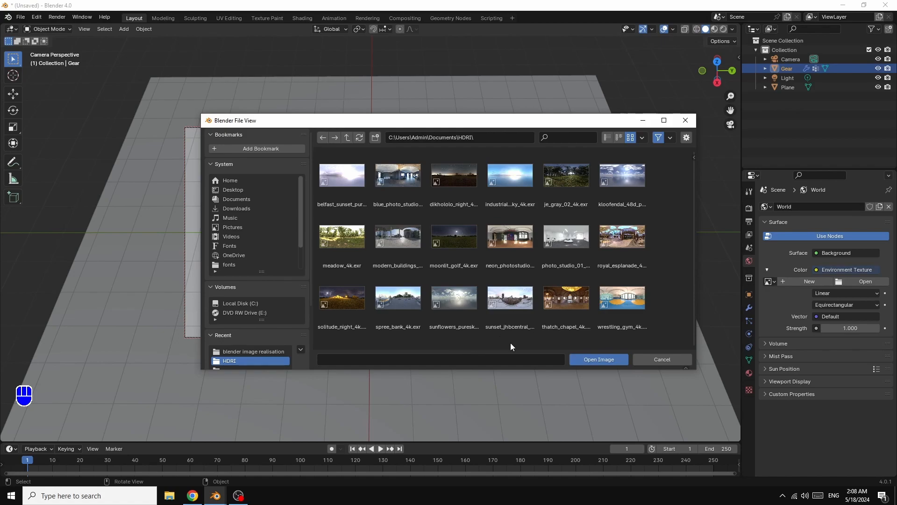
pyautogui.click(516, 299)
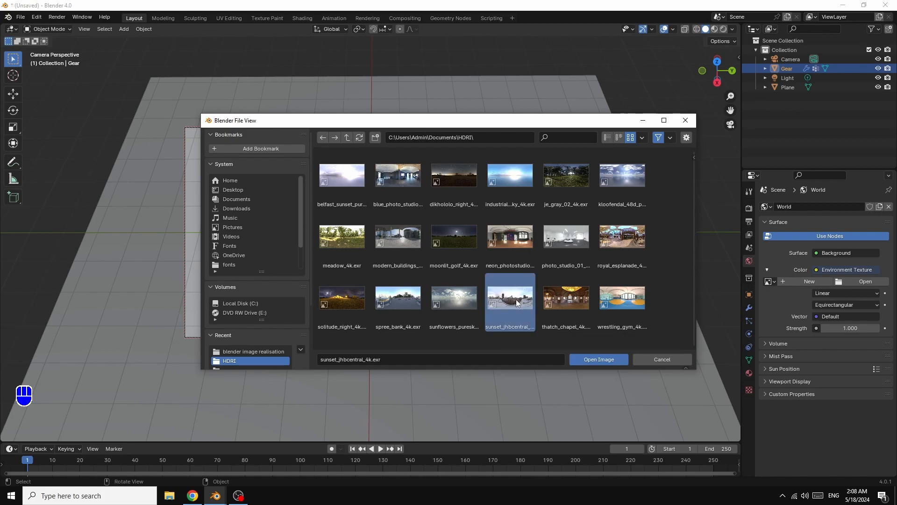
pyautogui.click(592, 360)
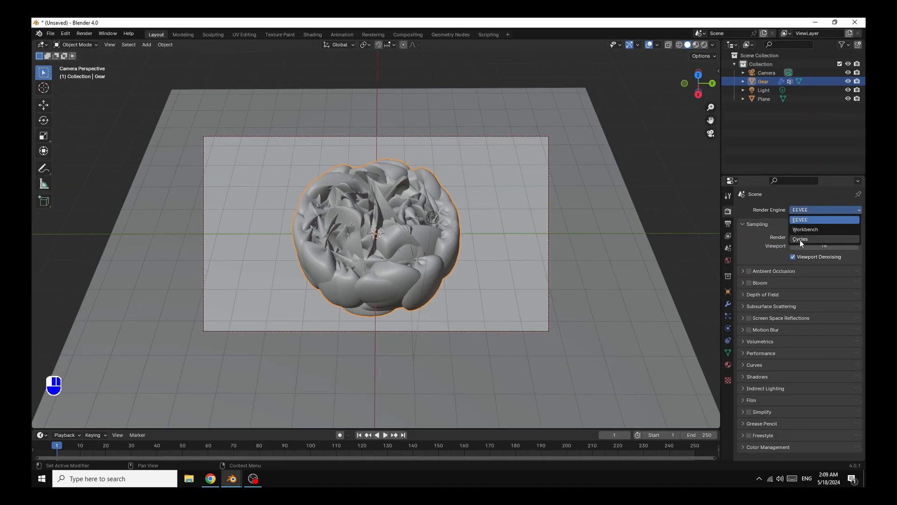
# - Switch the render engine to Cycles with GPU Compute as the device
pyautogui.click(800, 239)
pyautogui.click(812, 231)
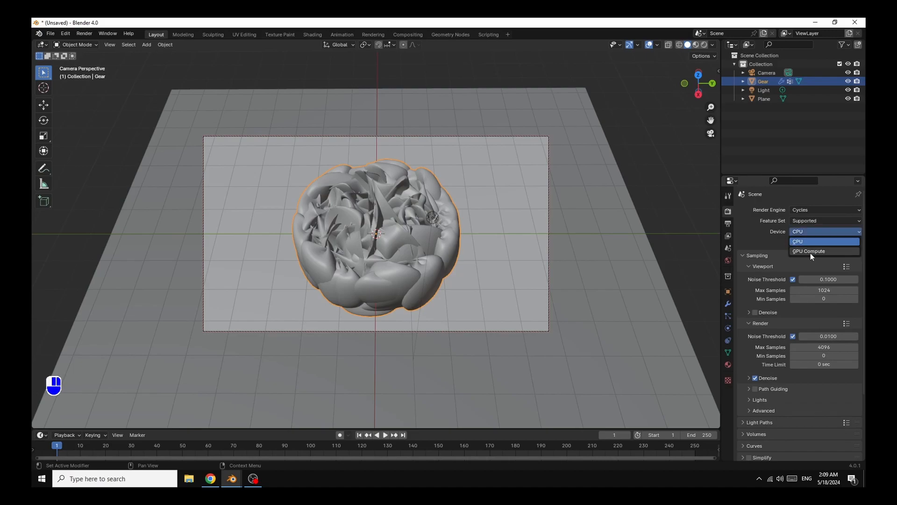
pyautogui.click(811, 252)
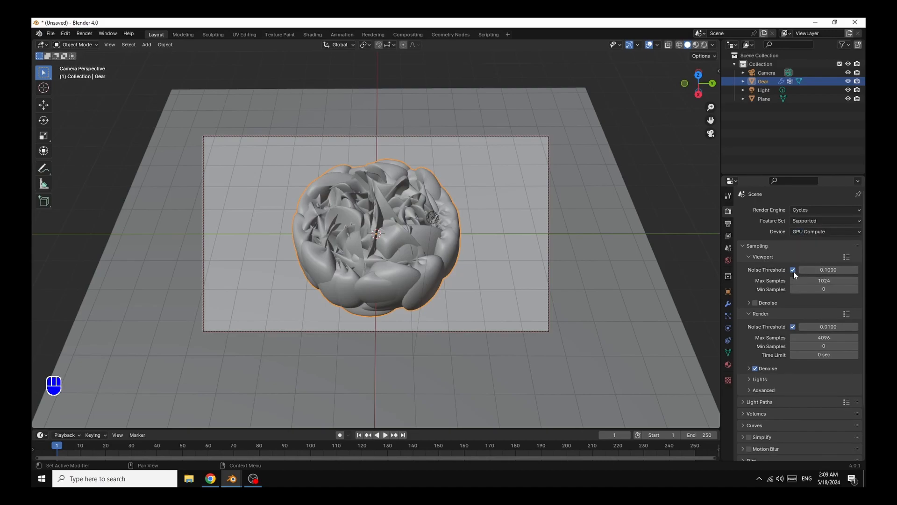
# - Enable viewport denoising and set the maximum samples to 32 for the viewport and 30 for the render
pyautogui.click(755, 303)
pyautogui.click(828, 280)
pyautogui.write('32')
pyautogui.press('Return')
pyautogui.click(823, 337)
pyautogui.write('30')
pyautogui.press('Return')
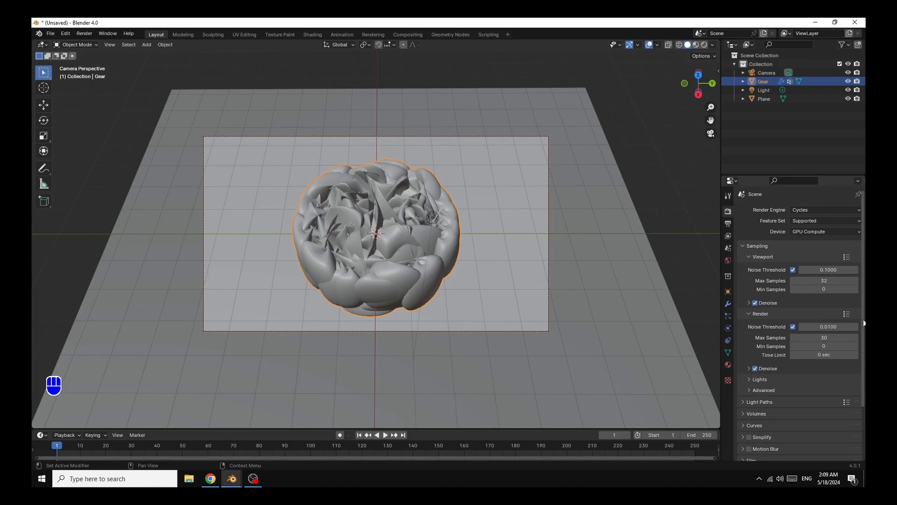
# - Set the total maximum light bounces to 32 in the Light Paths settings
pyautogui.scroll(-3, 864, 322)
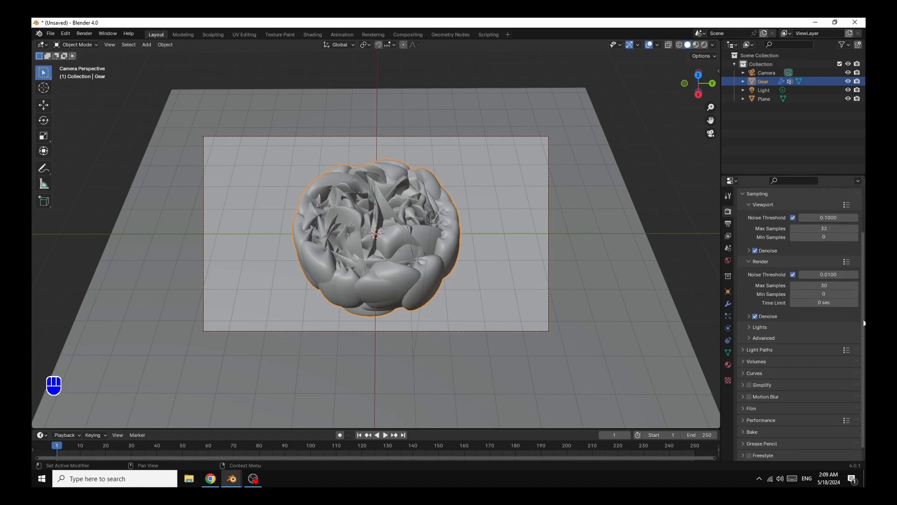
pyautogui.scroll(-1, 864, 323)
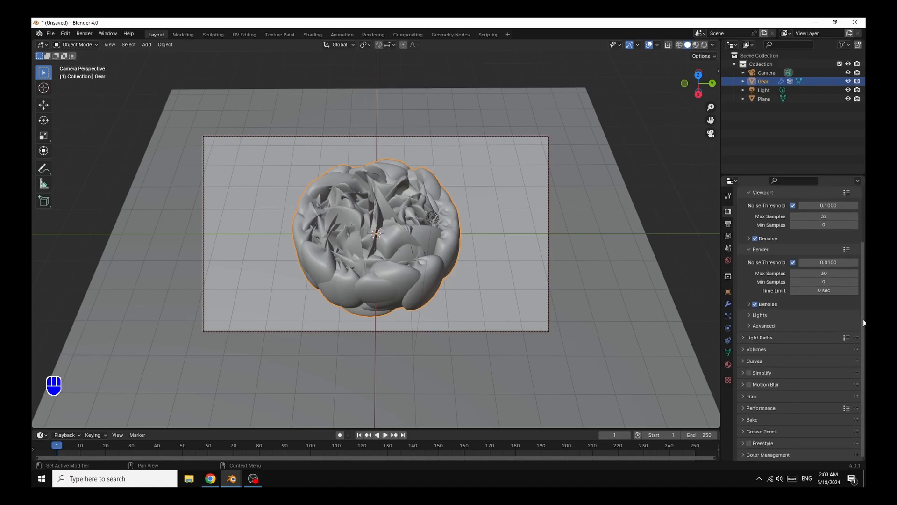
pyautogui.click(744, 338)
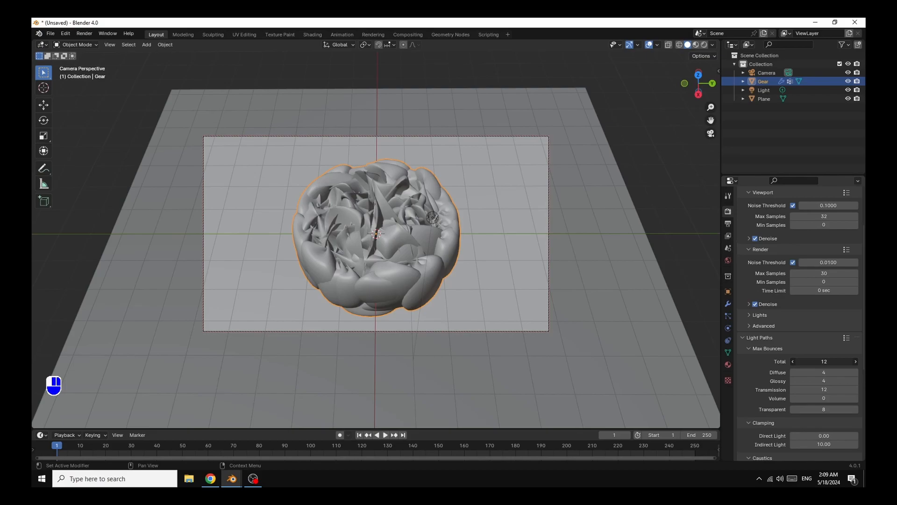
pyautogui.click(824, 361)
pyautogui.write('32')
pyautogui.press('Return')
# - Set the total, diffuse, glossy, transmission, volume and transparent max bounces all to 1
pyautogui.moveTo(824, 361); pyautogui.dragTo(824, 409)
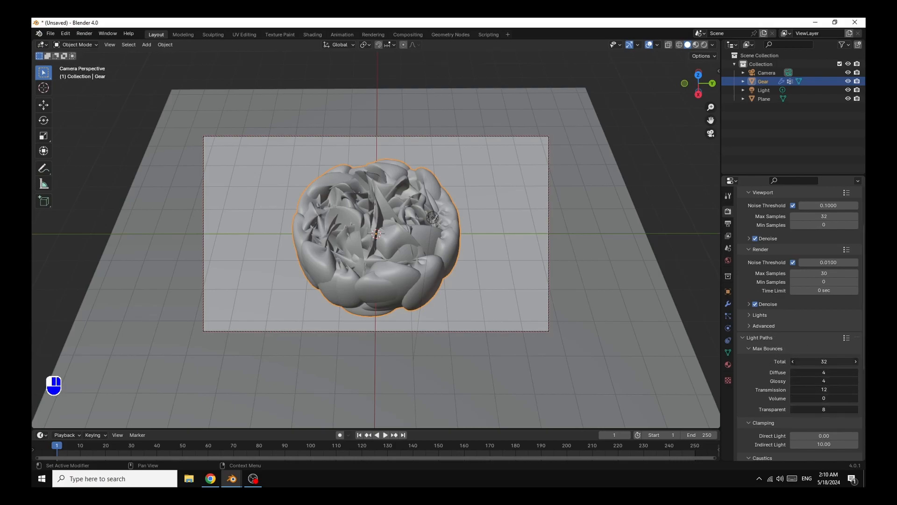
pyautogui.write('1')
pyautogui.press('Return')
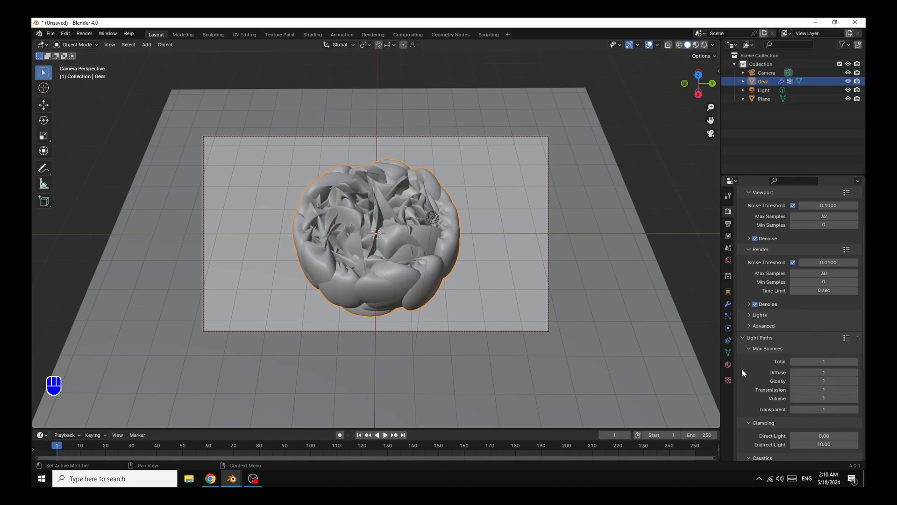
# - Disable reflective and refractive caustics and enable Fast GI Approximation
pyautogui.scroll(-4, 763, 373)
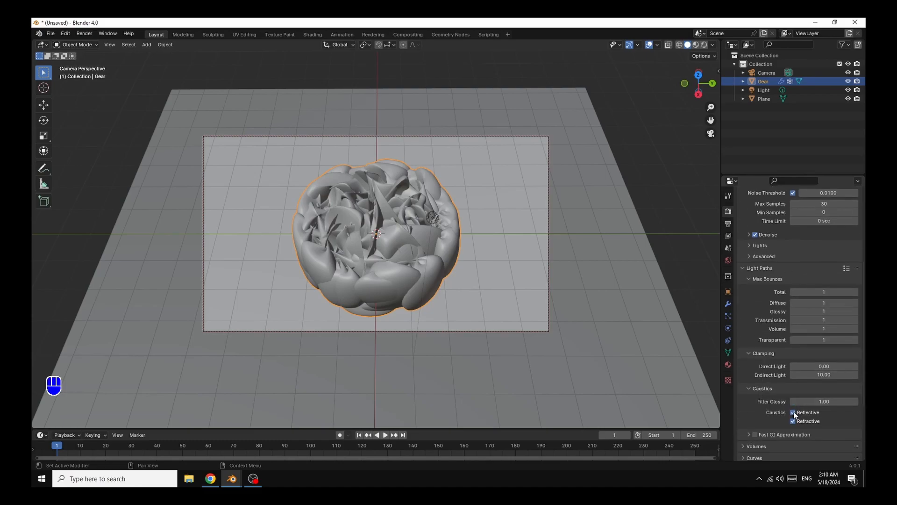
pyautogui.click(793, 413)
pyautogui.click(756, 434)
pyautogui.scroll(-5, 766, 381)
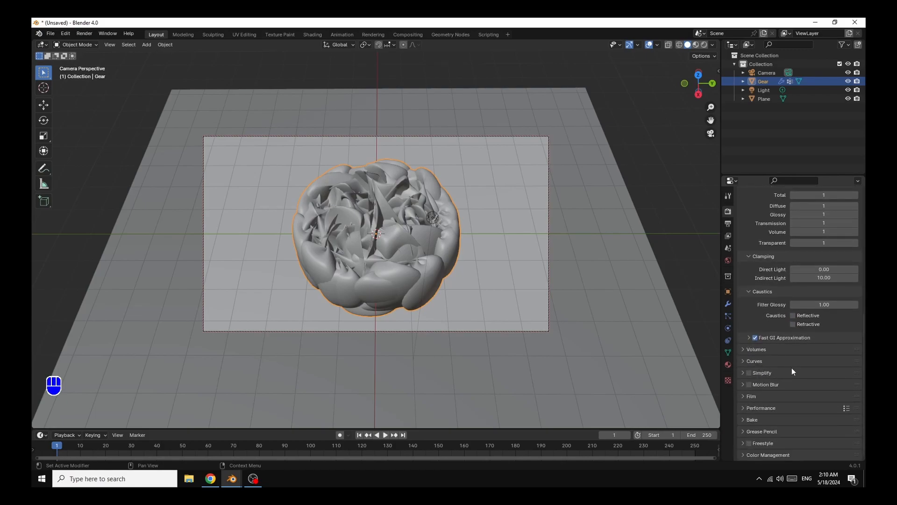
# - Set the Color Management look to Medium High Contrast
pyautogui.click(742, 453)
pyautogui.scroll(-4, 813, 421)
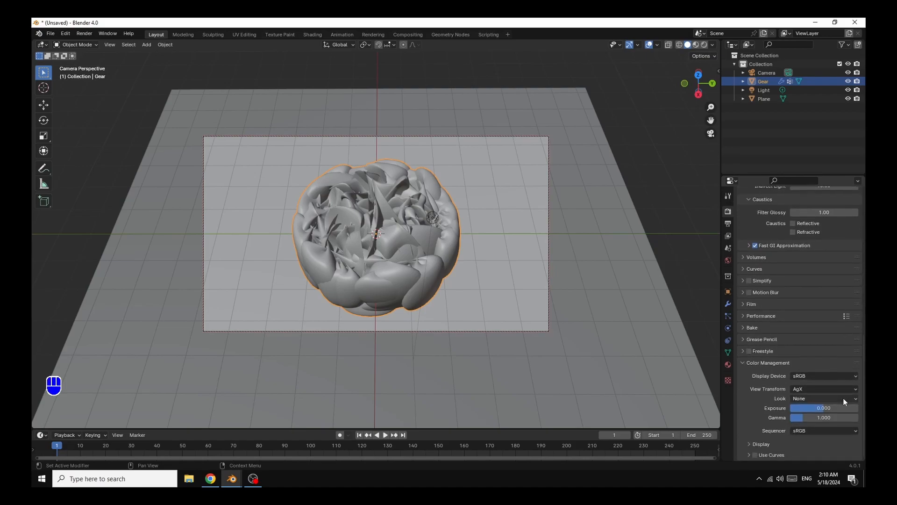
pyautogui.click(806, 397)
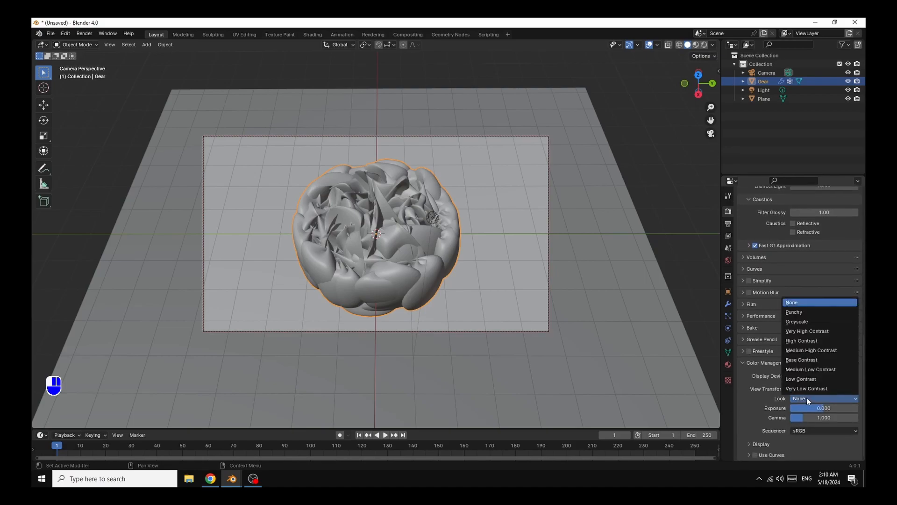
pyautogui.click(817, 350)
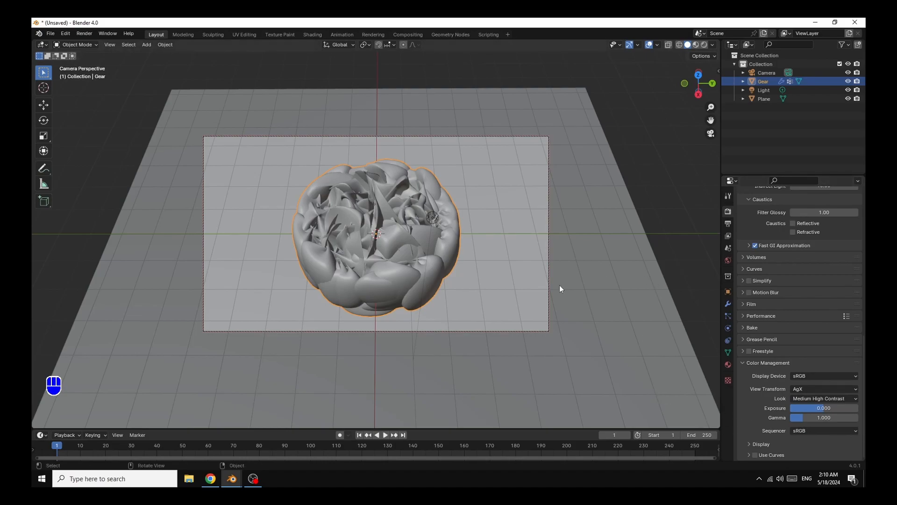
# - Show the viewport in Rendered shading and split off a Shader Editor below it with its sidebar hidden
pyautogui.click(704, 44)
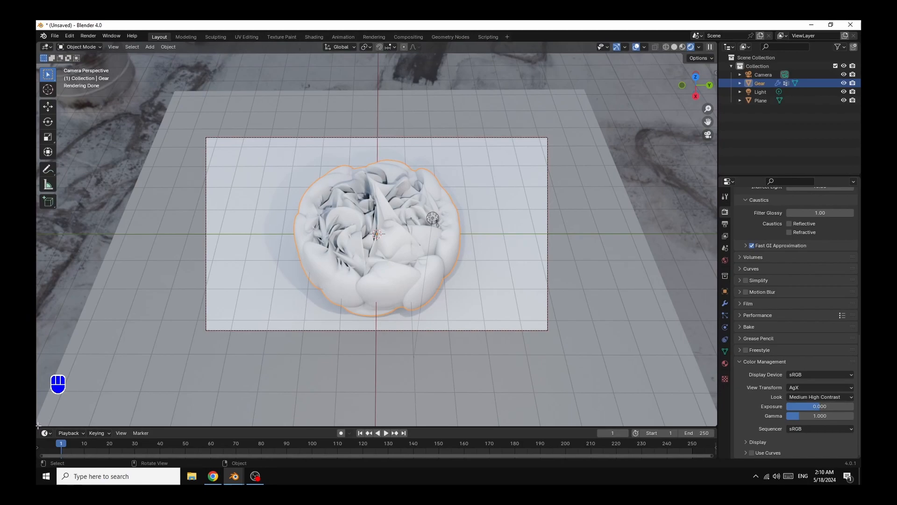
pyautogui.moveTo(37, 425); pyautogui.dragTo(39, 316)
pyautogui.moveTo(56, 260); pyautogui.dragTo(51, 261)
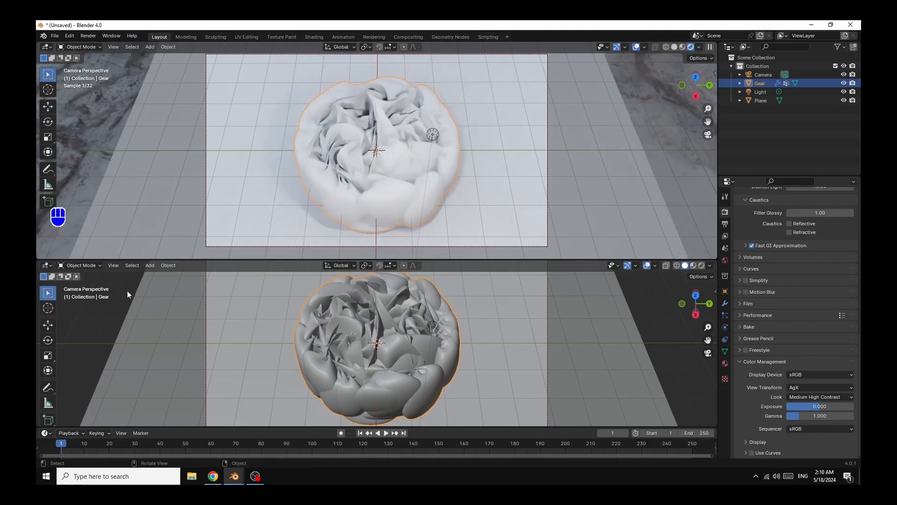
pyautogui.click(49, 265)
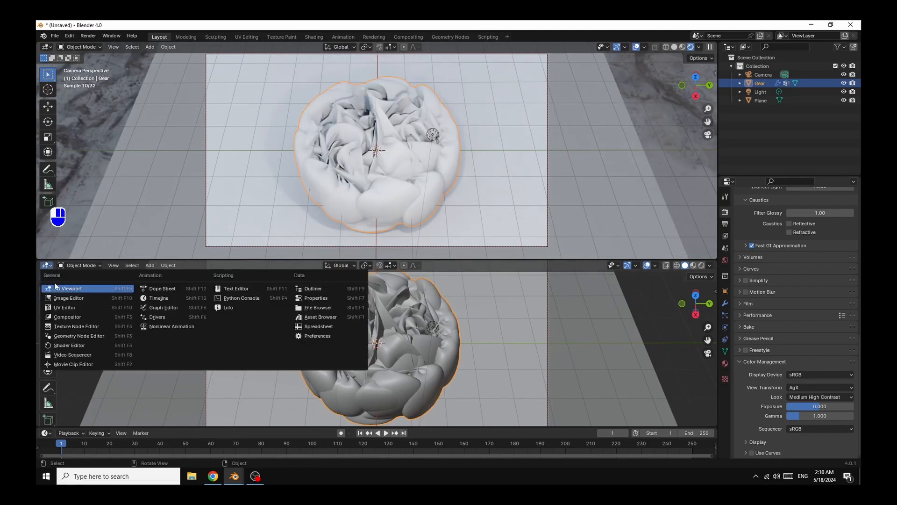
pyautogui.click(67, 346)
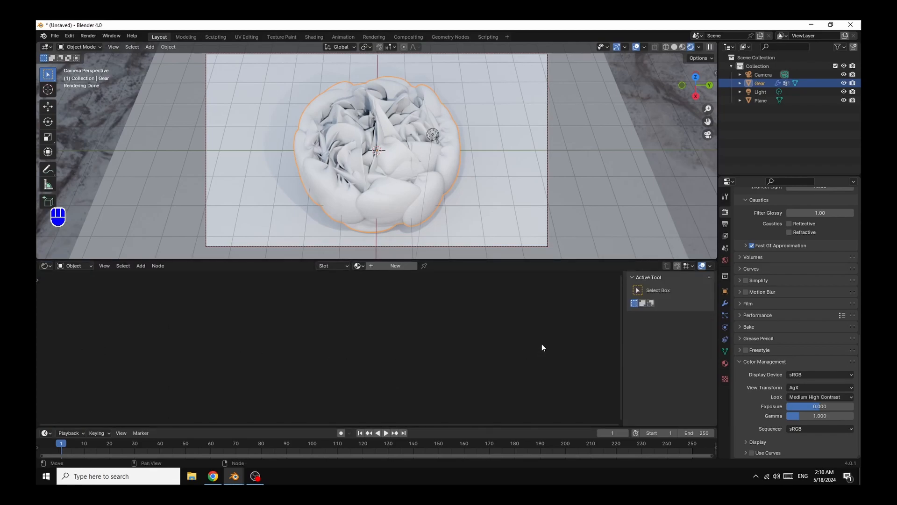
pyautogui.press('n')
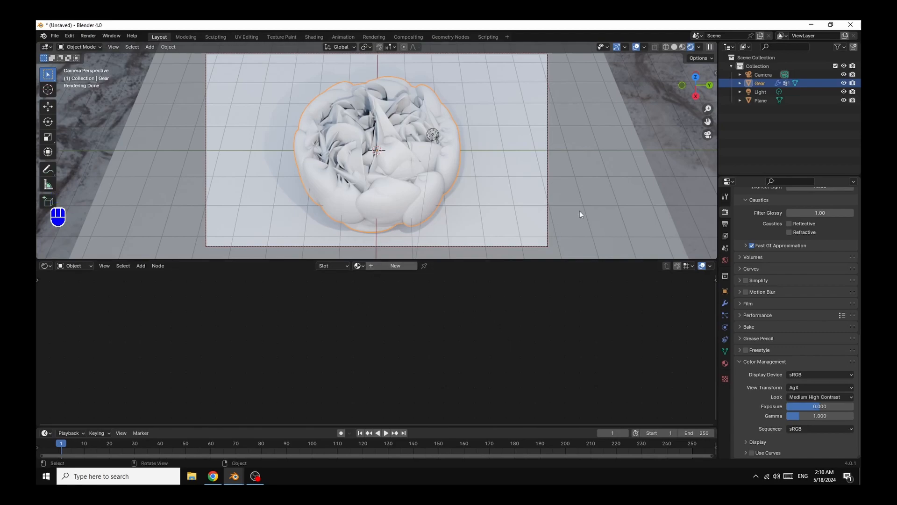
# - Give the ground plane a new material with Metallic at maximum and a lower Roughness
pyautogui.click(597, 187)
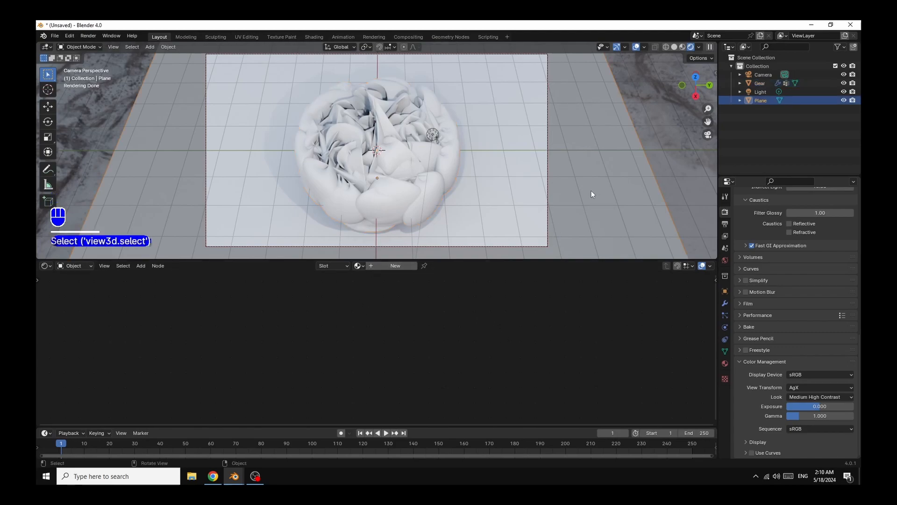
pyautogui.click(391, 265)
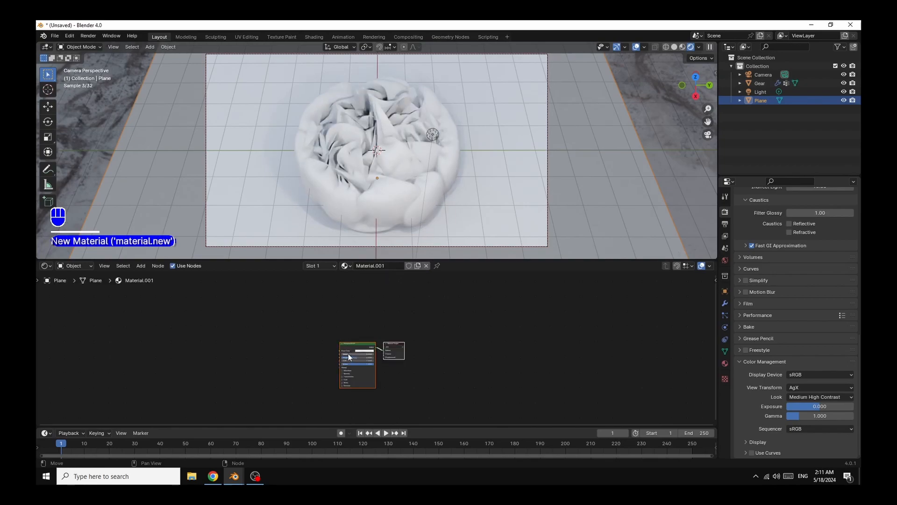
pyautogui.moveTo(344, 354); pyautogui.dragTo(374, 355)
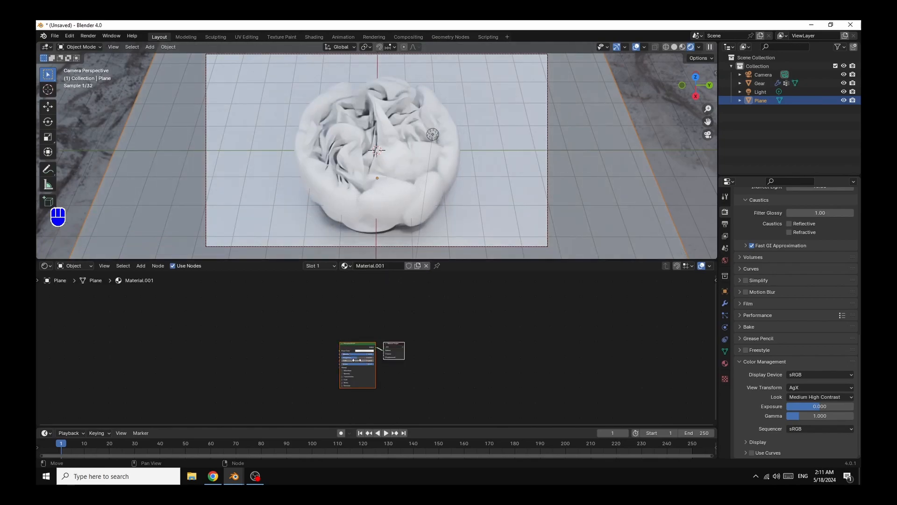
pyautogui.click(353, 358)
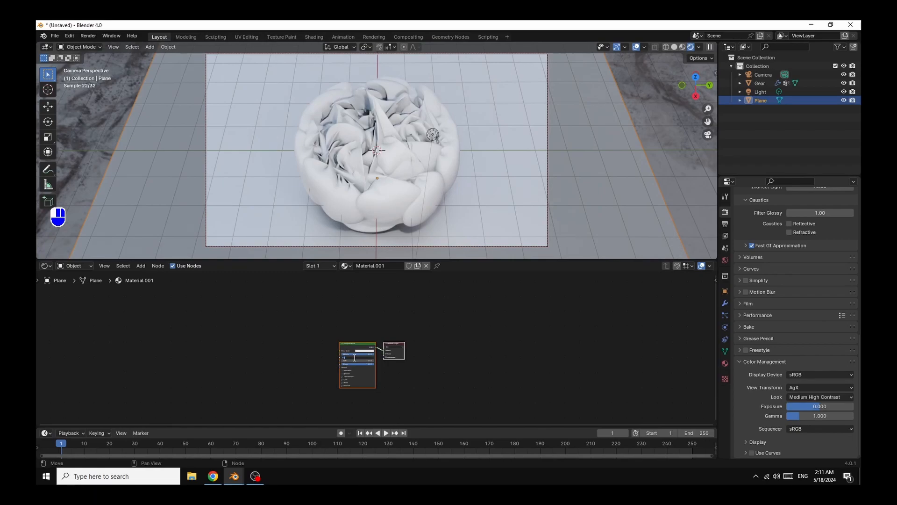
pyautogui.press('Return')
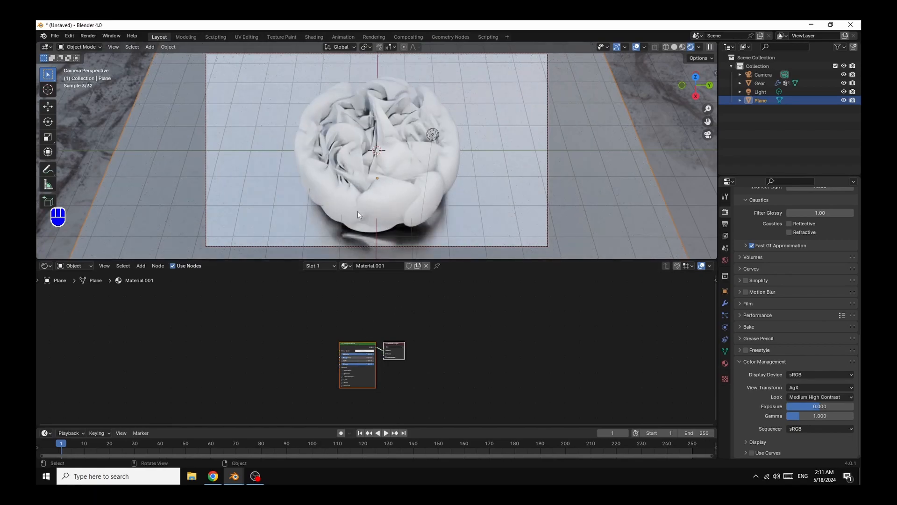
# - Create a new material for the gear and move its shader nodes aside to free space before them
pyautogui.click(386, 192)
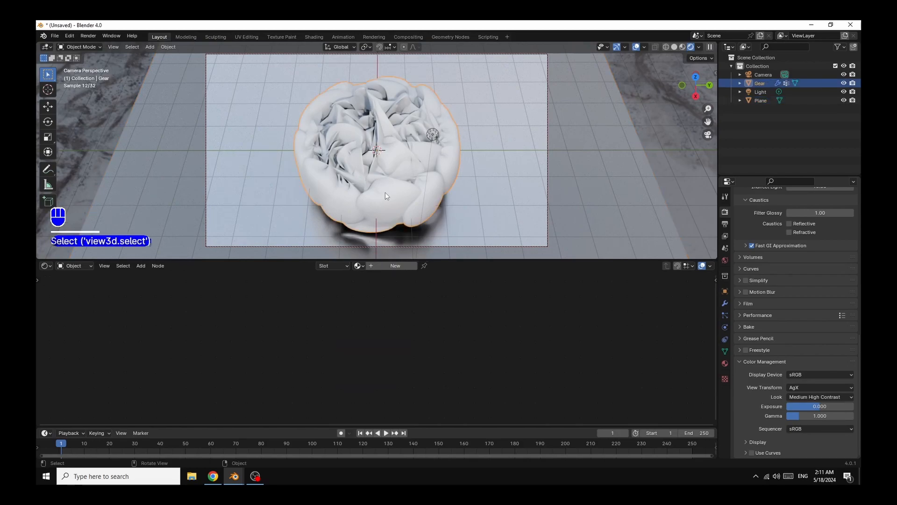
pyautogui.click(391, 266)
pyautogui.scroll(5, 495, 362)
pyautogui.moveTo(329, 342); pyautogui.dragTo(509, 294)
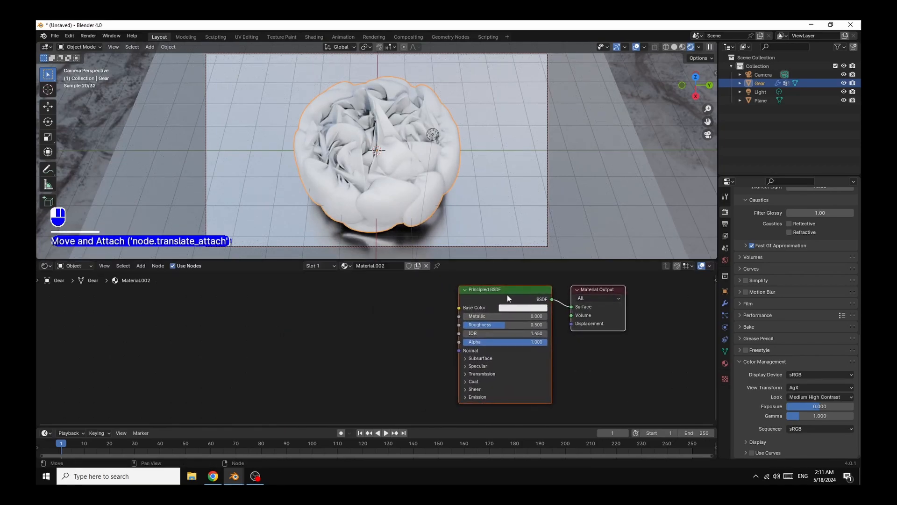
pyautogui.click(345, 321)
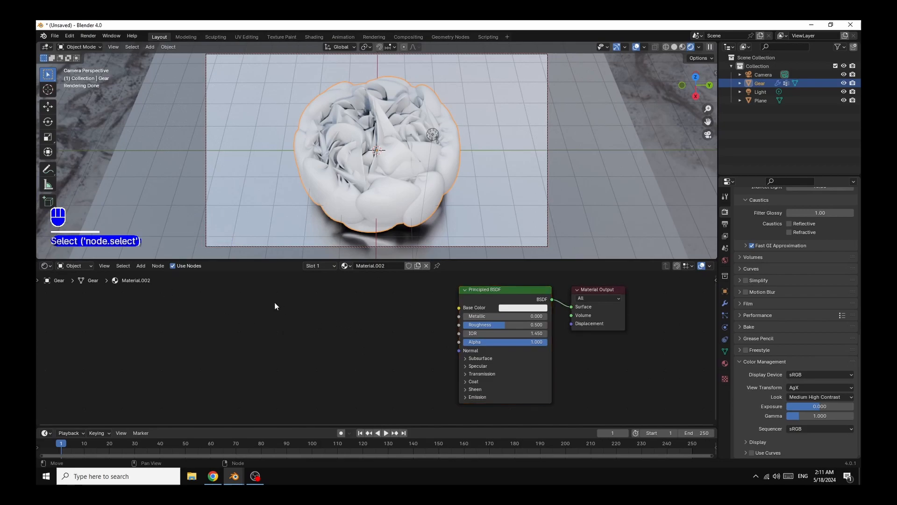
# - Add a Color Ramp node and an Ambient Occlusion node ahead of the gear material's Principled BSDF
pyautogui.click(141, 265)
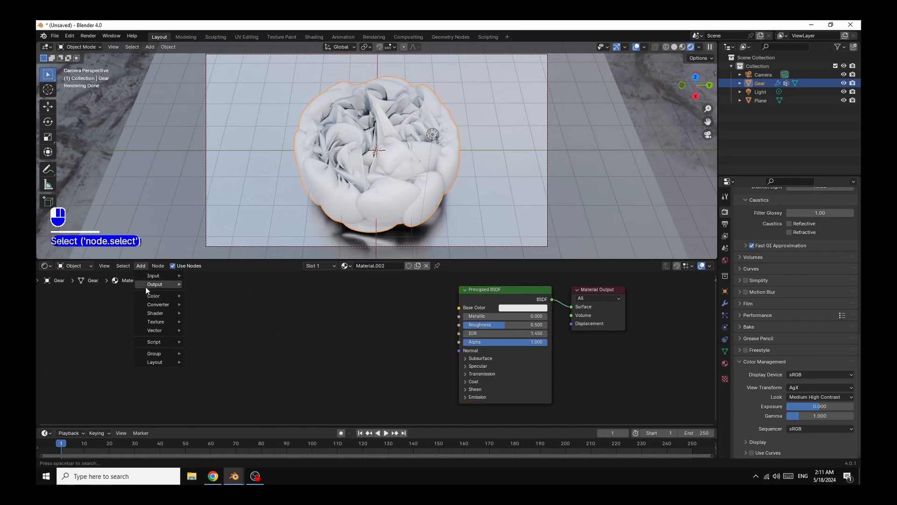
pyautogui.moveTo(151, 308)
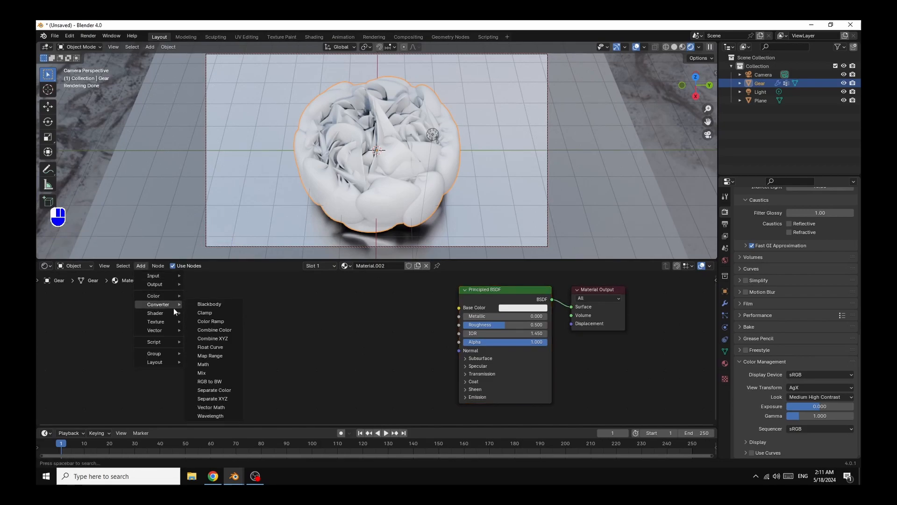
pyautogui.click(213, 321)
pyautogui.click(142, 265)
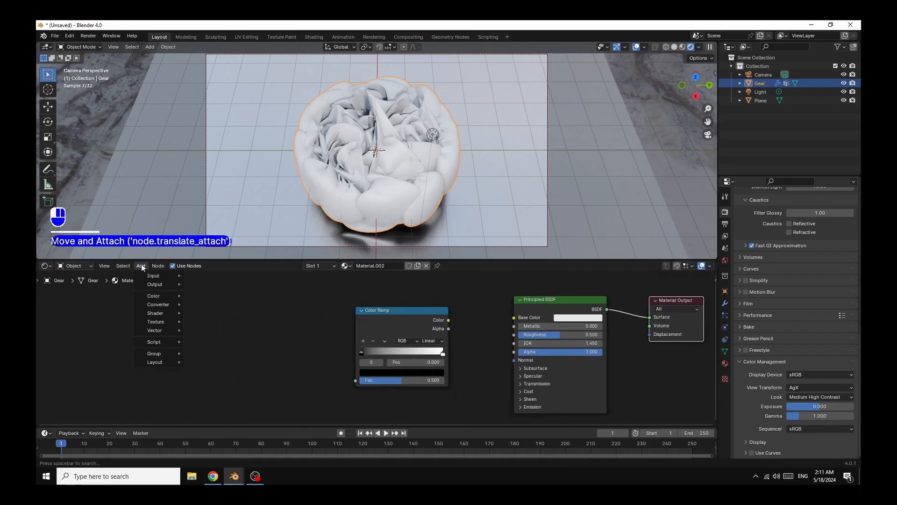
pyautogui.moveTo(143, 299)
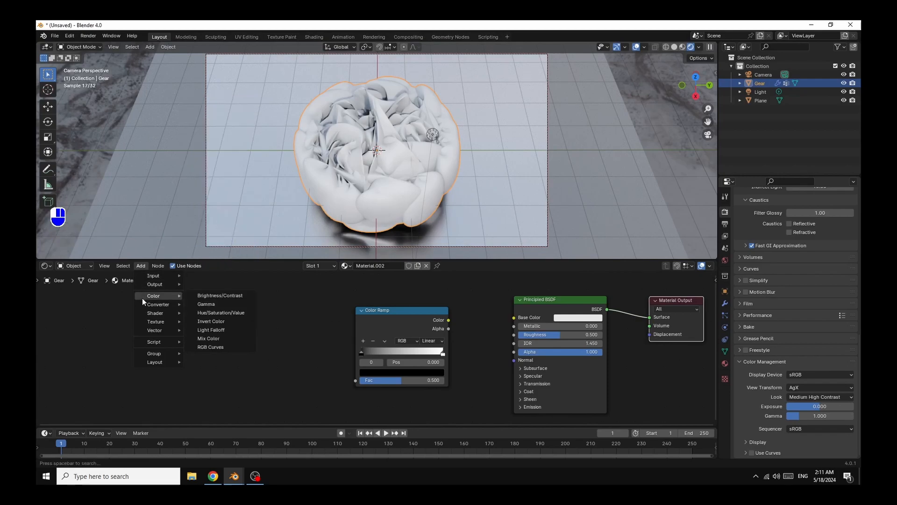
pyautogui.moveTo(148, 276)
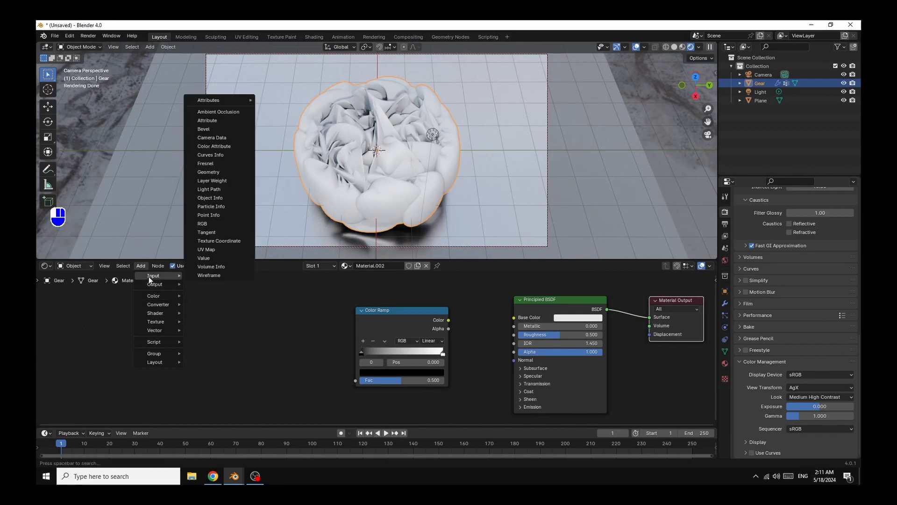
pyautogui.click(225, 111)
pyautogui.click(210, 292)
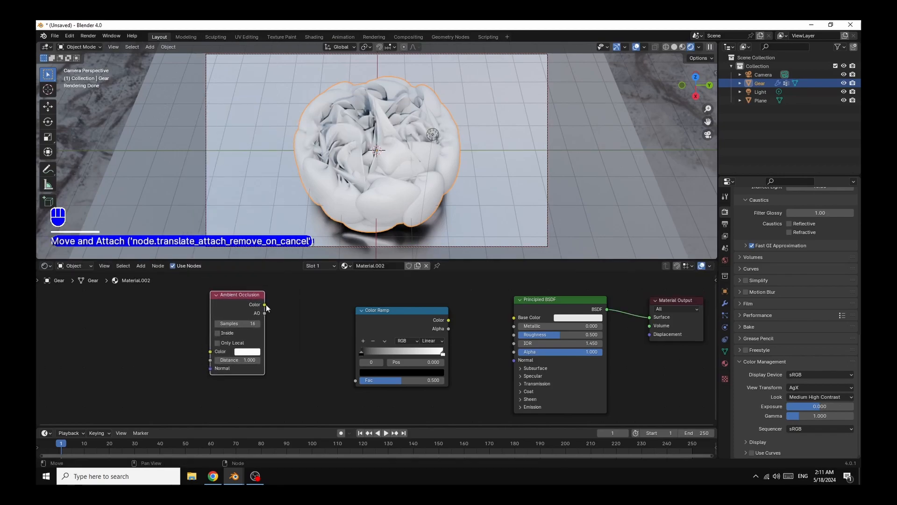
# - Link the Ambient Occlusion color to the Color Ramp's Fac and the ramp's color to Base Color, then tidy the nodes
pyautogui.moveTo(265, 304); pyautogui.dragTo(355, 382)
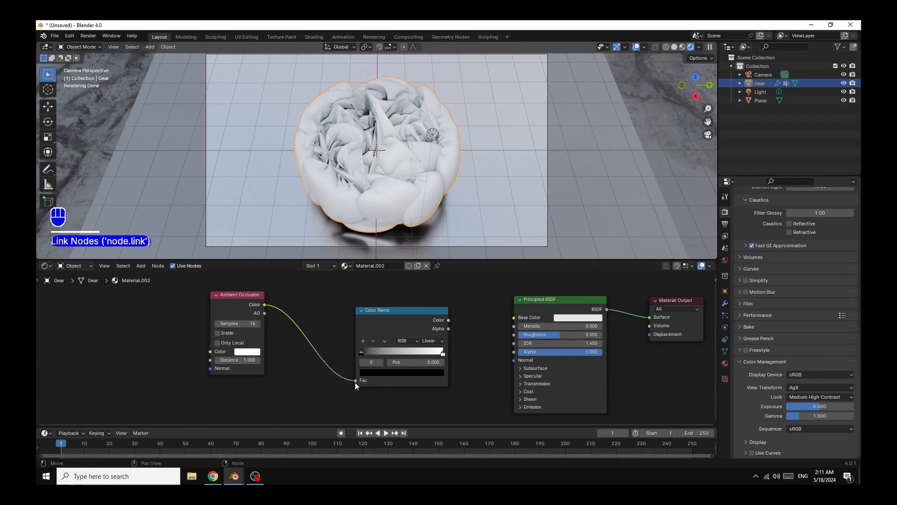
pyautogui.moveTo(449, 320); pyautogui.dragTo(514, 317)
pyautogui.moveTo(415, 310); pyautogui.dragTo(414, 292)
pyautogui.moveTo(545, 301); pyautogui.dragTo(546, 289)
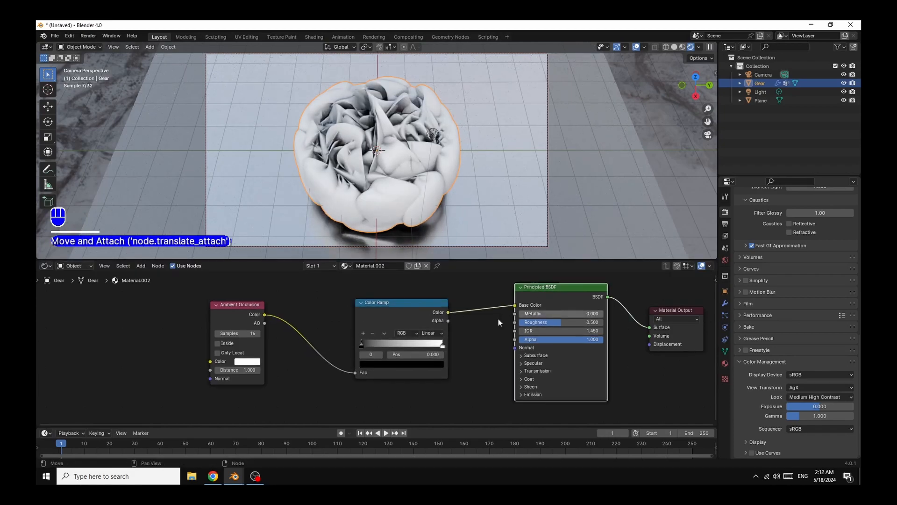
# - Add a middle stop to the Color Ramp and set its interpolation to Constant
pyautogui.click(363, 334)
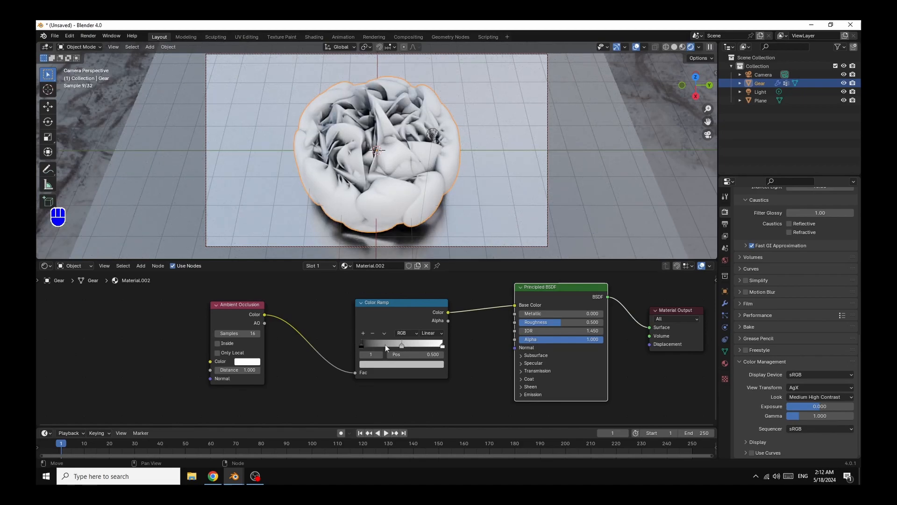
pyautogui.click(430, 334)
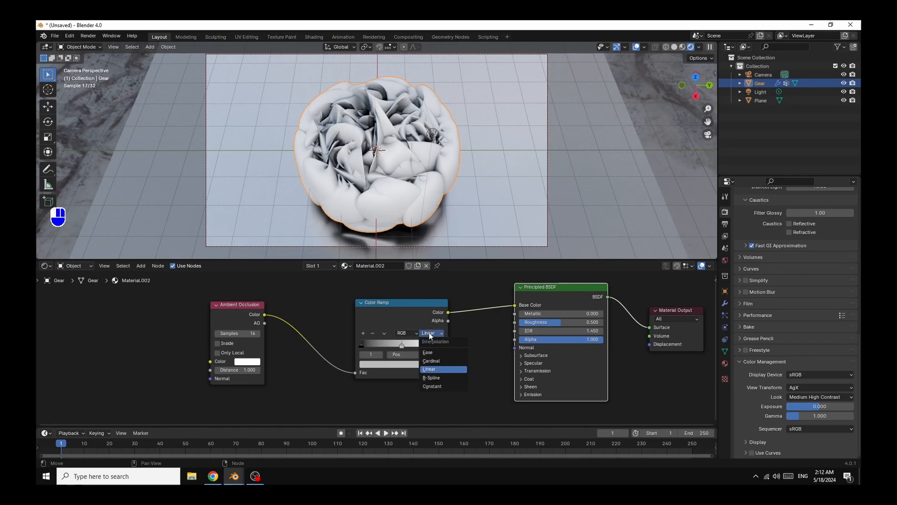
pyautogui.click(431, 386)
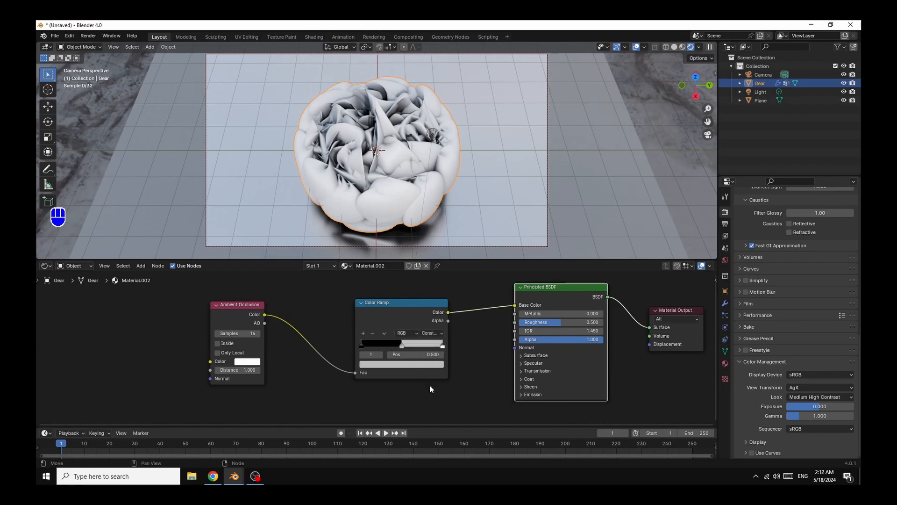
# - Change the first Color Ramp stop from black to a pale yellow at full brightness
pyautogui.click(369, 343)
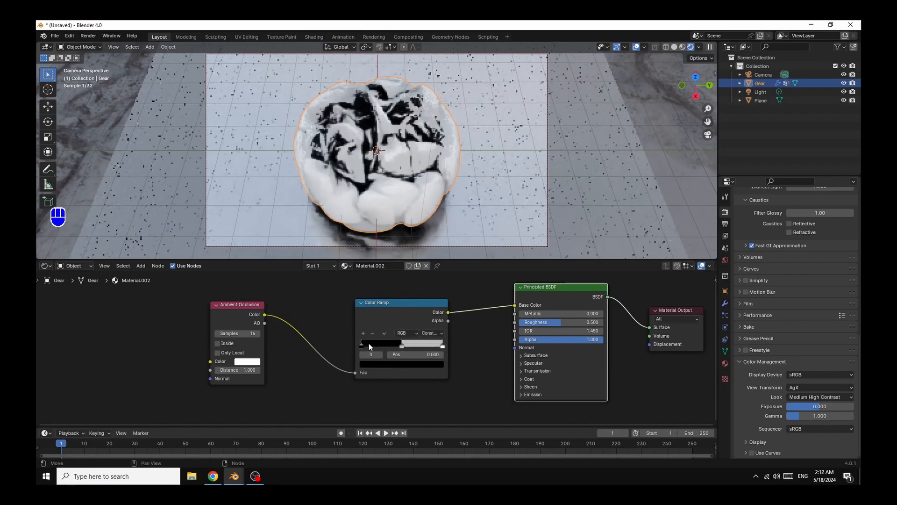
pyautogui.click(372, 364)
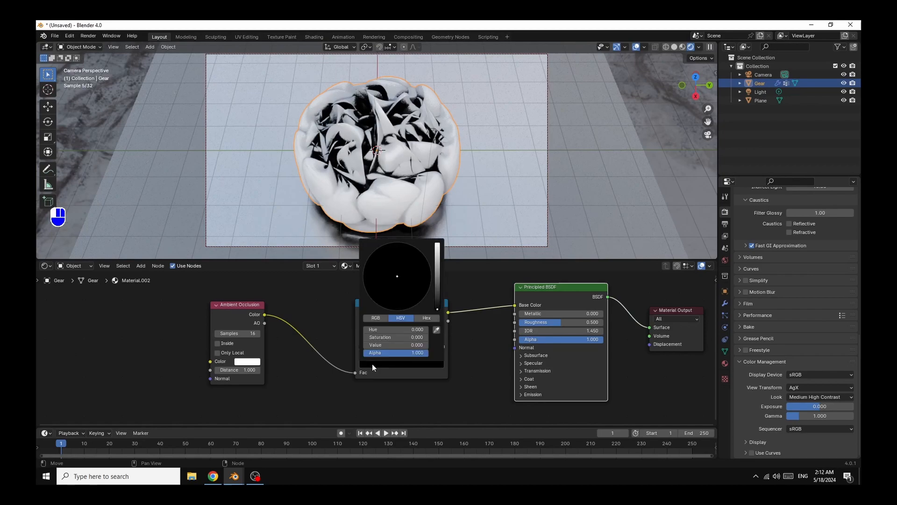
pyautogui.moveTo(437, 308); pyautogui.dragTo(437, 244)
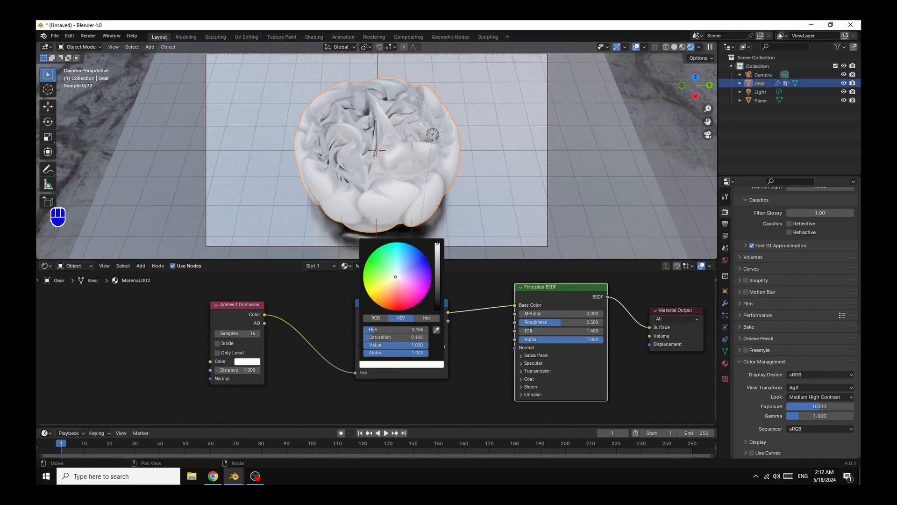
pyautogui.moveTo(397, 280); pyautogui.dragTo(389, 285)
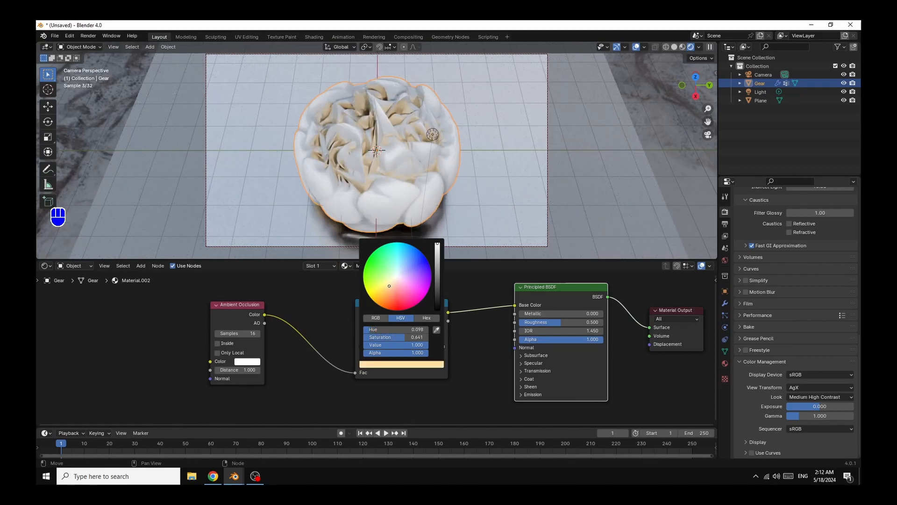
pyautogui.moveTo(389, 287); pyautogui.dragTo(389, 283)
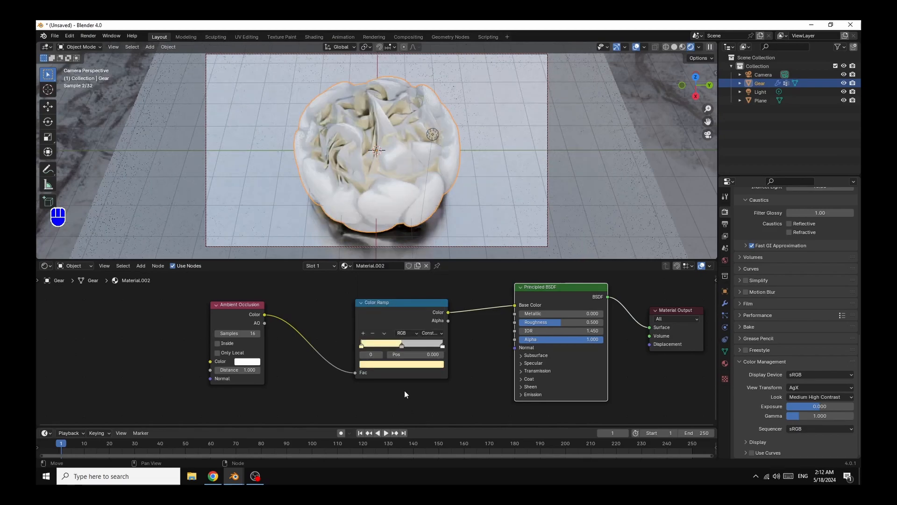
# - Move the middle Color Ramp stop to about 0.386 and the white end stop to about 0.700
pyautogui.moveTo(402, 344); pyautogui.dragTo(391, 343)
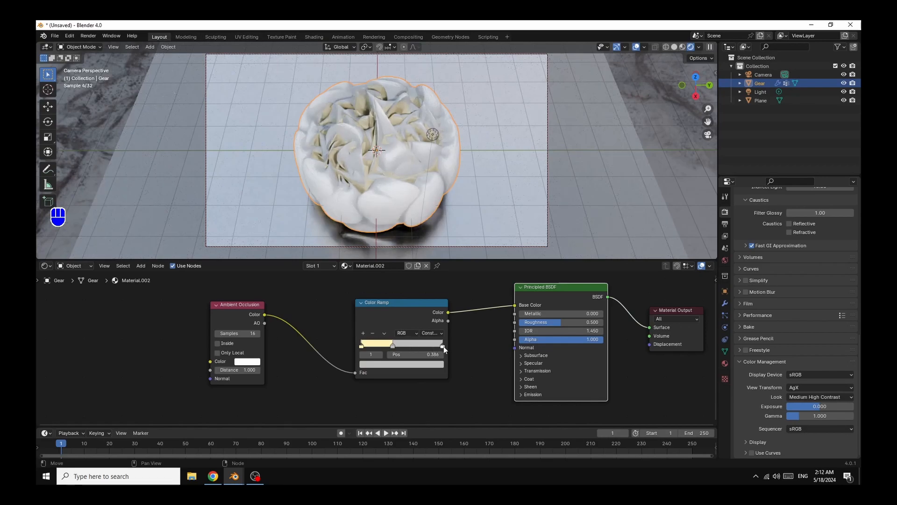
pyautogui.moveTo(440, 345); pyautogui.dragTo(417, 344)
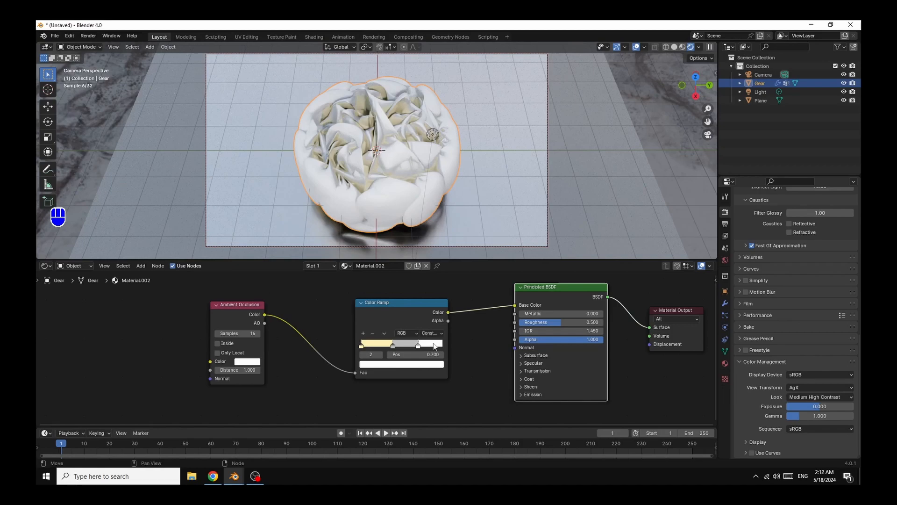
# - Change the middle Color Ramp stop to a light blue at full brightness
pyautogui.click(401, 344)
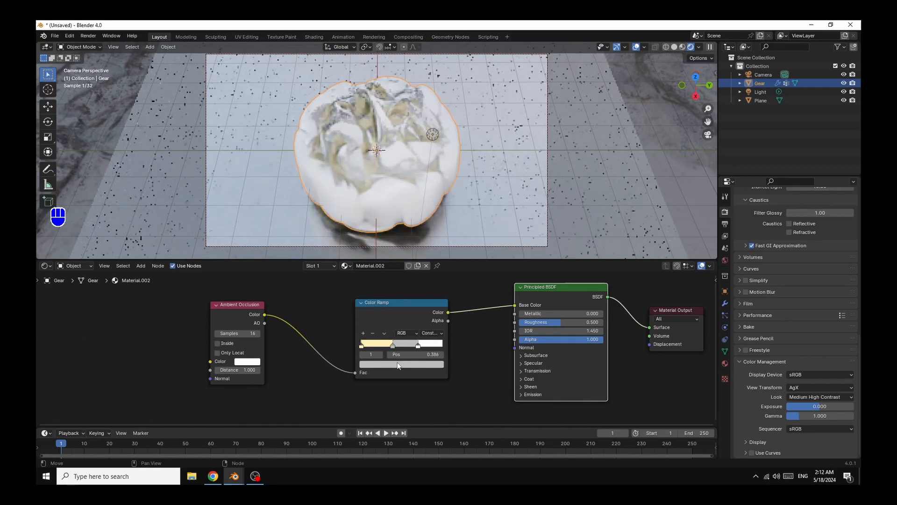
pyautogui.click(397, 364)
pyautogui.moveTo(438, 259); pyautogui.dragTo(437, 243)
pyautogui.moveTo(401, 278); pyautogui.dragTo(404, 263)
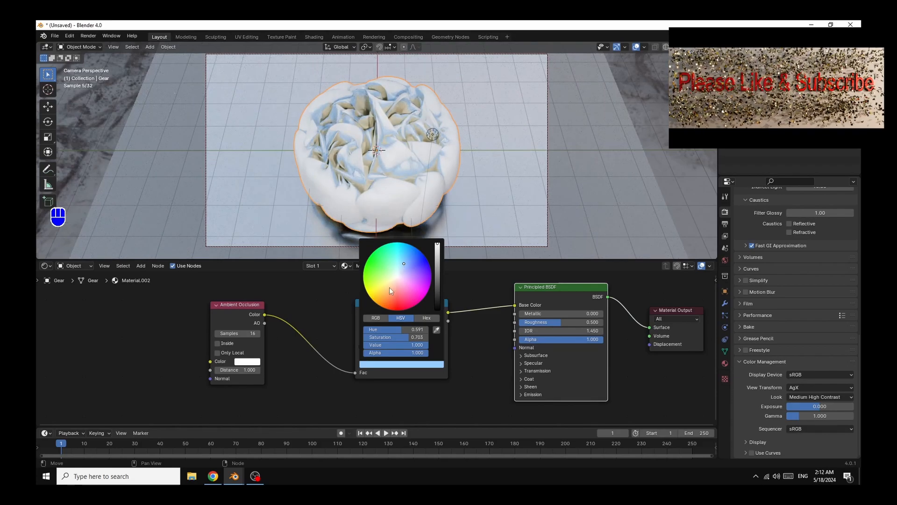
# - Move the Ambient Occlusion node farther from the ramp and add a second Color Ramp below the first one
pyautogui.moveTo(211, 303); pyautogui.dragTo(156, 300)
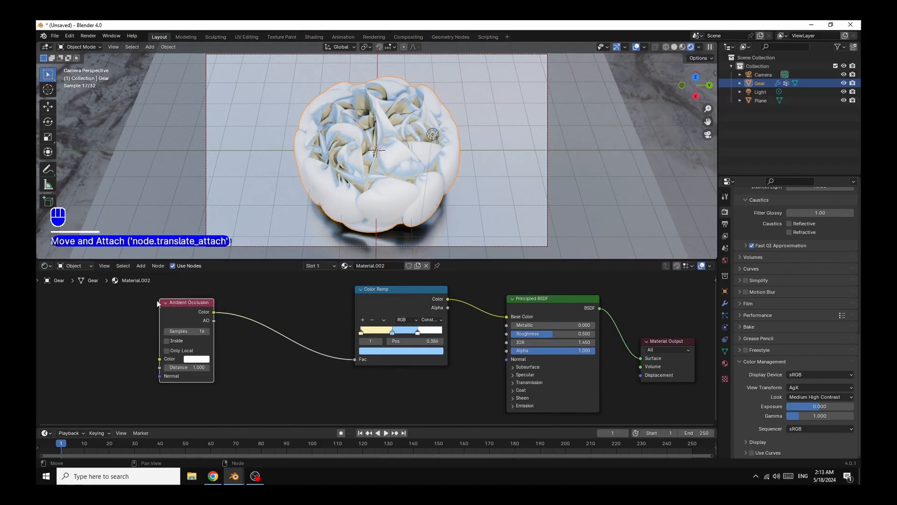
pyautogui.click(140, 266)
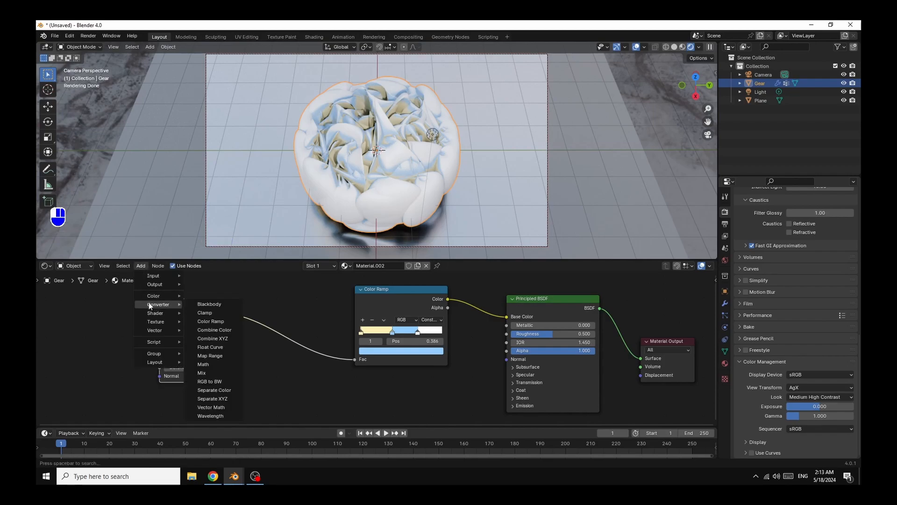
pyautogui.moveTo(151, 303)
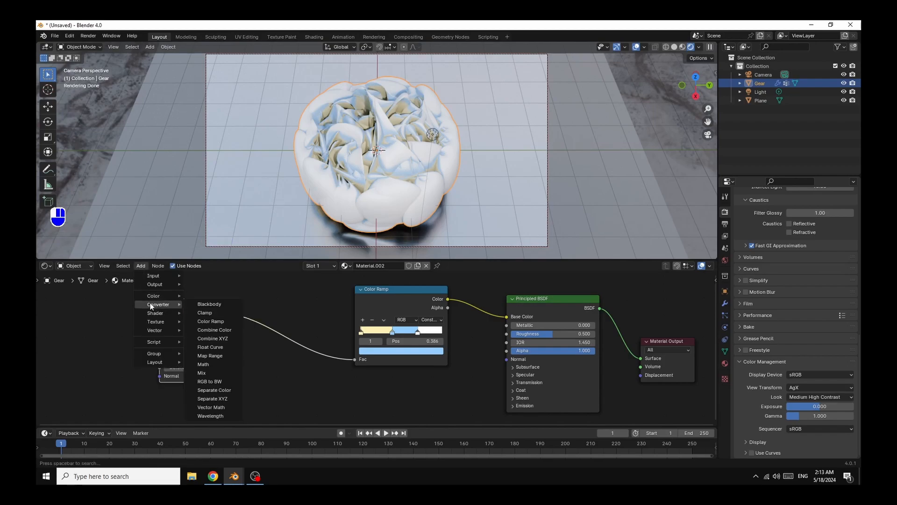
pyautogui.click(218, 321)
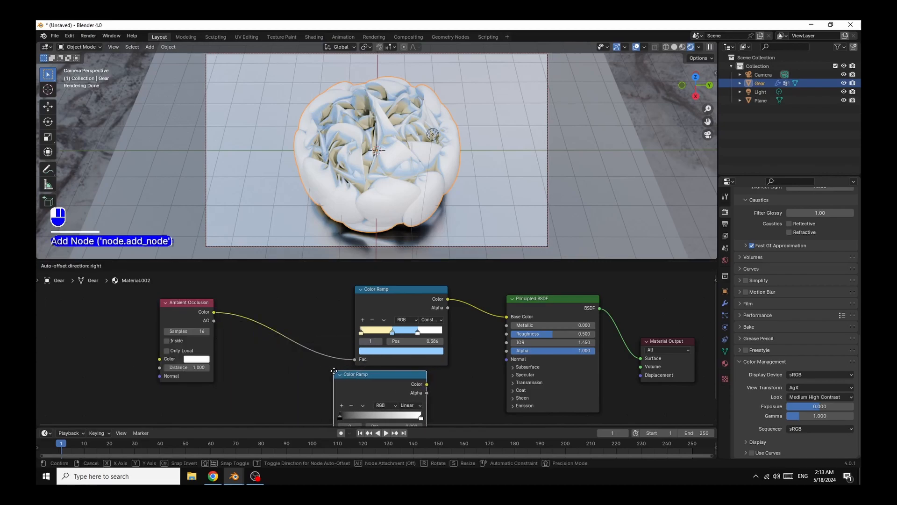
pyautogui.click(334, 371)
pyautogui.moveTo(382, 384); pyautogui.dragTo(361, 379)
pyautogui.scroll(-3, 483, 365)
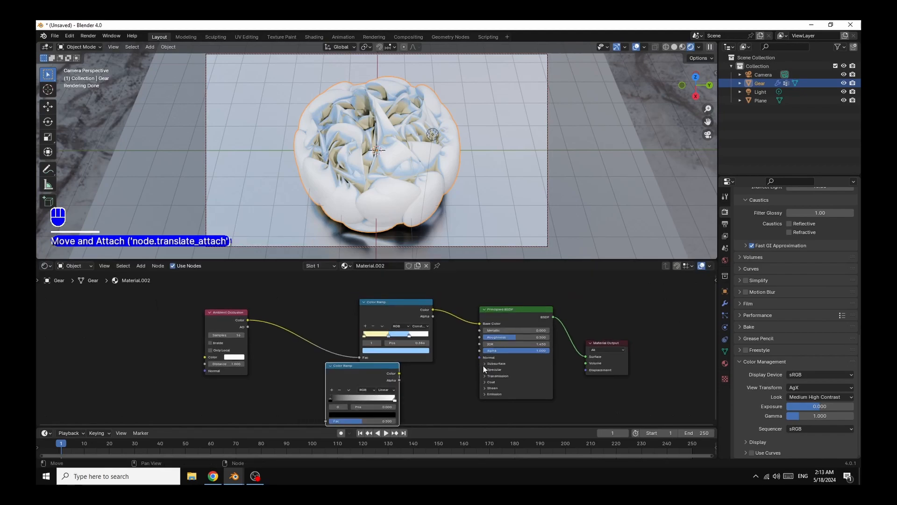
# - Reposition the second Color Ramp and duplicate it, placing the copy below the Ambient Occlusion node
pyautogui.moveTo(649, 314); pyautogui.dragTo(218, 373)
pyautogui.moveTo(243, 327); pyautogui.dragTo(258, 302)
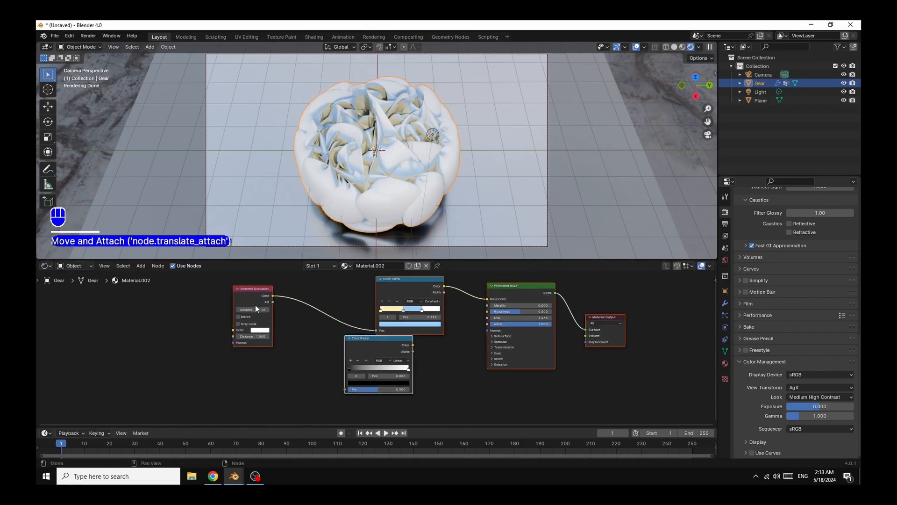
pyautogui.click(376, 346)
pyautogui.moveTo(373, 350); pyautogui.dragTo(398, 353)
pyautogui.rightClick(391, 358)
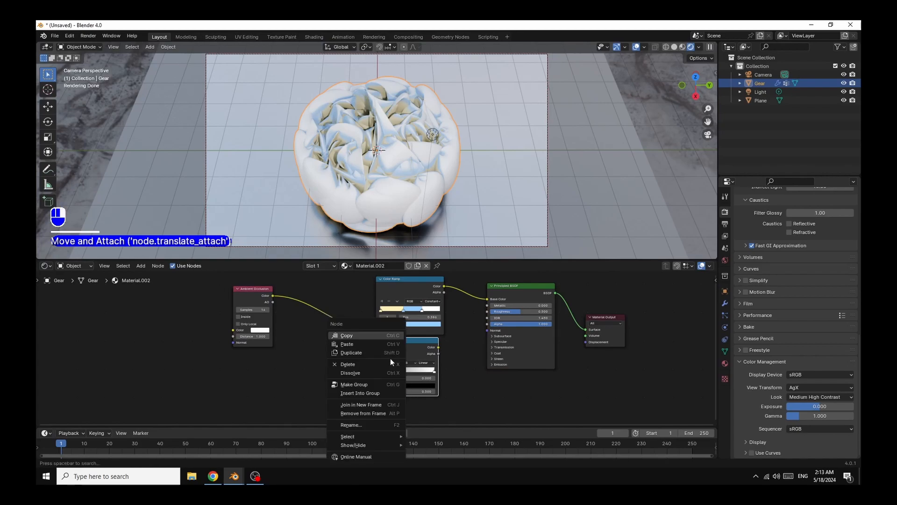
pyautogui.click(349, 353)
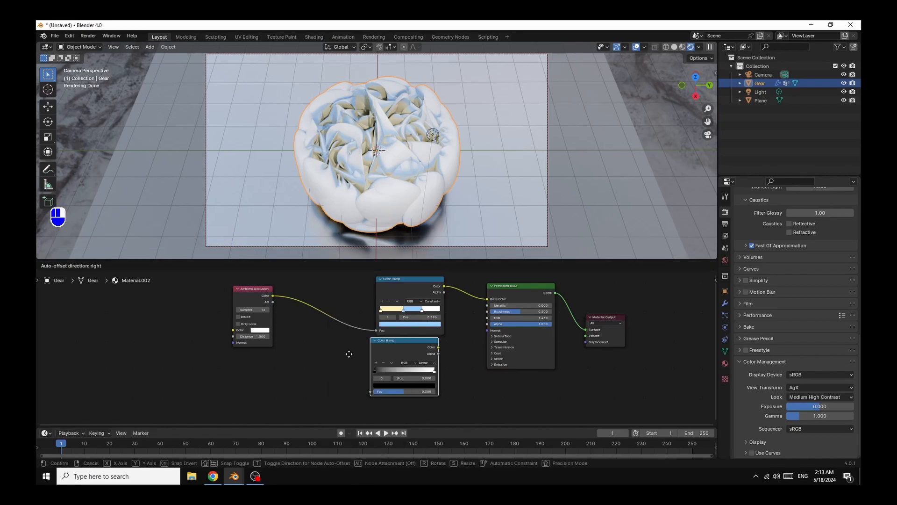
pyautogui.click(261, 374)
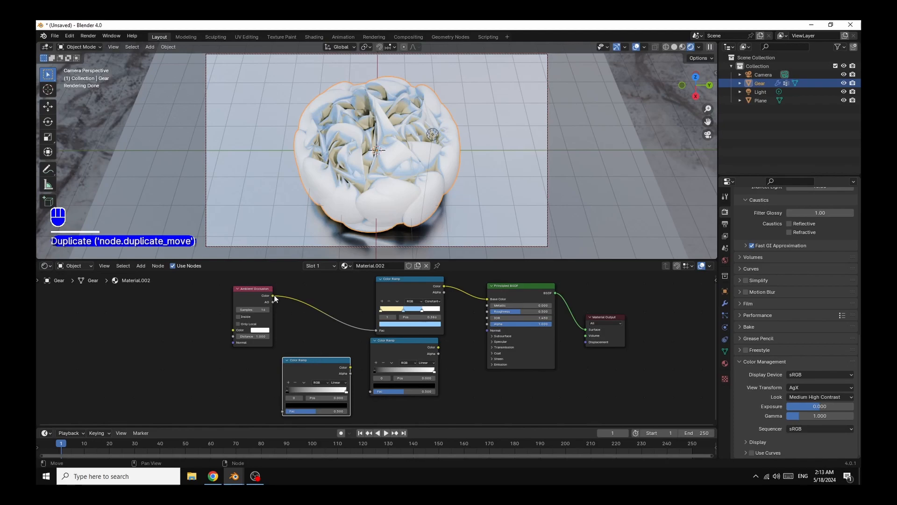
# - Link the Ambient Occlusion color to the Fac inputs of both new Color Ramps
pyautogui.moveTo(273, 296); pyautogui.dragTo(371, 391)
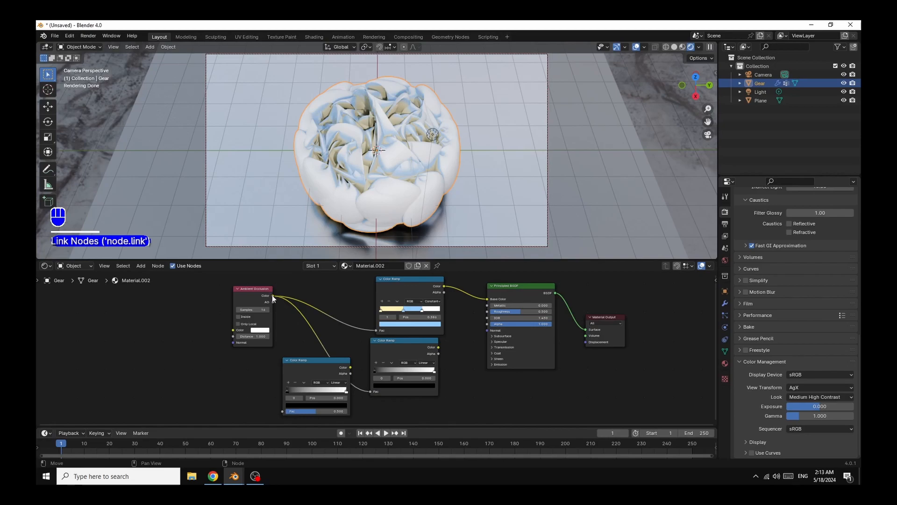
pyautogui.moveTo(273, 296); pyautogui.dragTo(275, 302)
pyautogui.moveTo(279, 376); pyautogui.dragTo(282, 411)
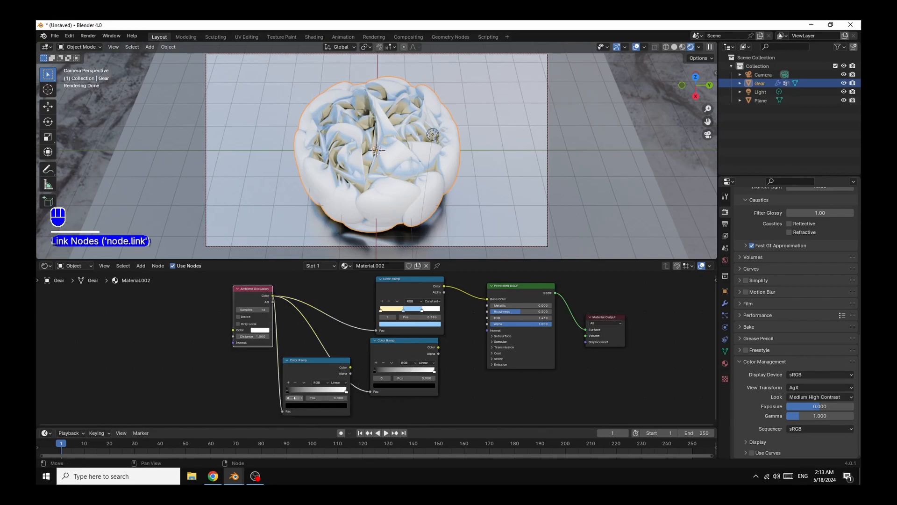
# - Move the duplicated ramp's black stop to about 0.64 and set both new Color Ramps to Constant interpolation
pyautogui.moveTo(287, 391); pyautogui.dragTo(297, 393)
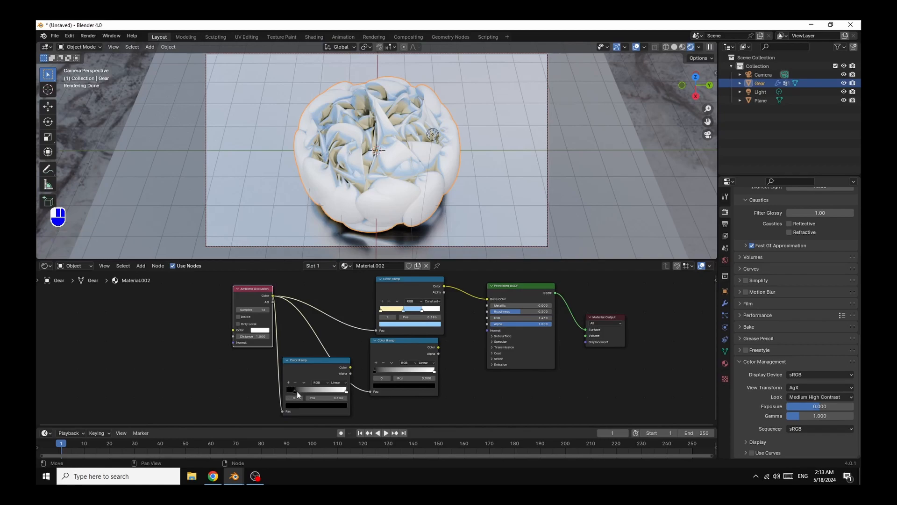
pyautogui.click(336, 383)
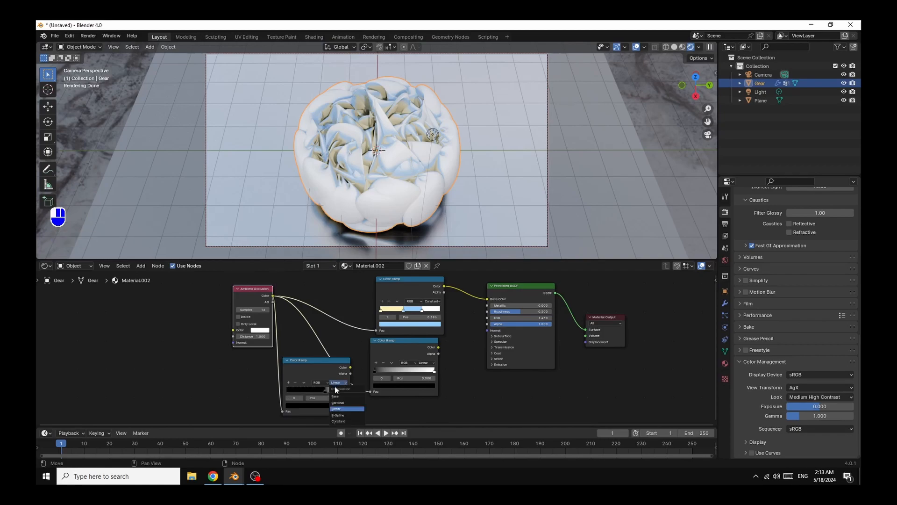
pyautogui.click(341, 421)
pyautogui.click(425, 364)
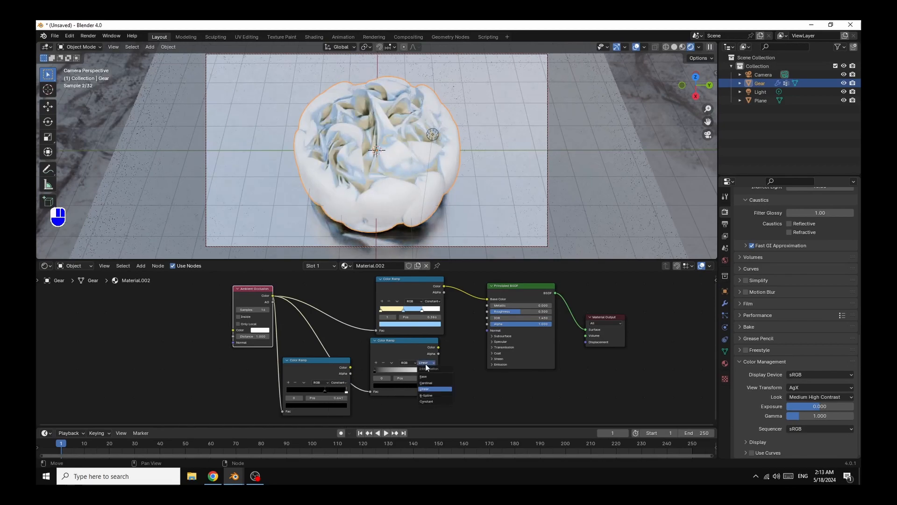
pyautogui.click(428, 401)
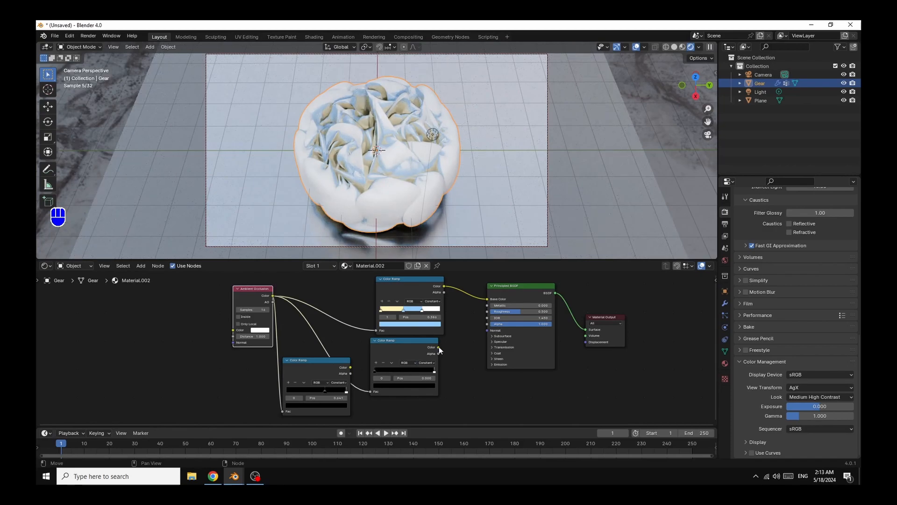
# - Link the second Color Ramp's color to Metallic and the duplicated ramp's color to Roughness on the Principled BSDF
pyautogui.moveTo(439, 347); pyautogui.dragTo(486, 306)
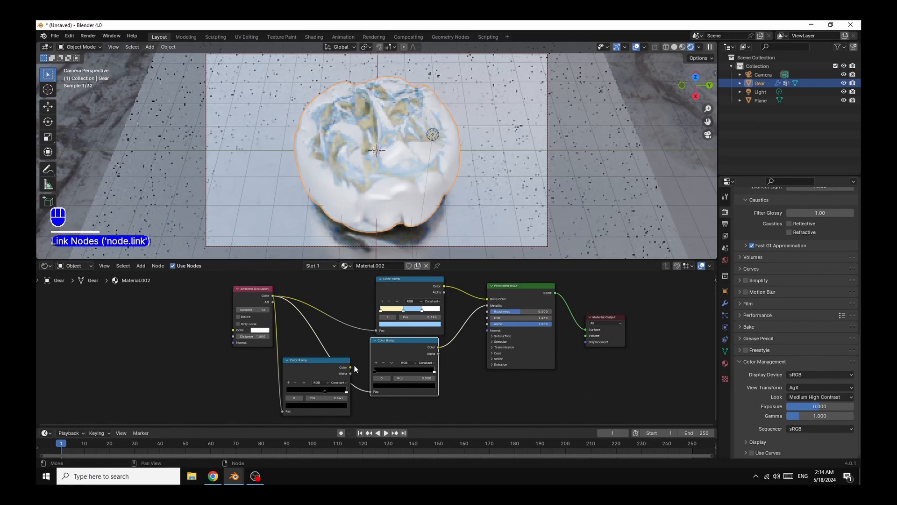
pyautogui.moveTo(352, 368); pyautogui.dragTo(487, 312)
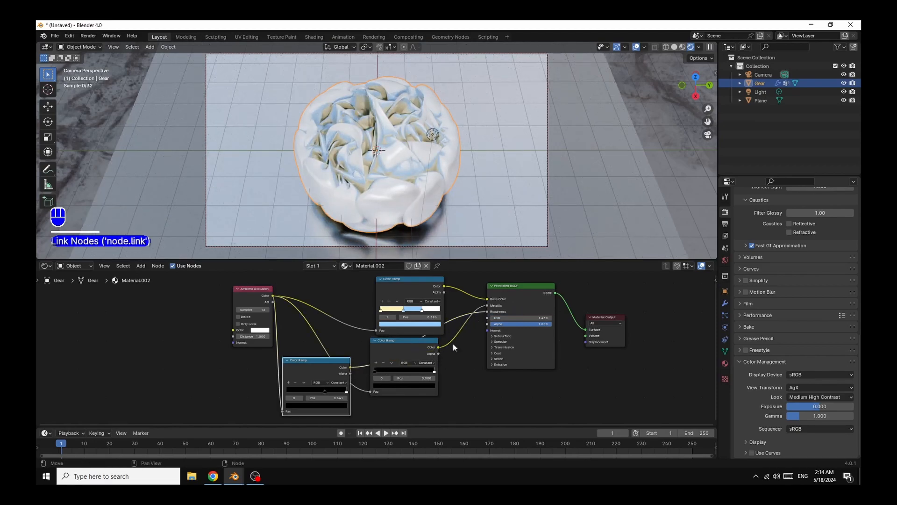
# - Move the metallic ramp's white stop to about 0.89, then shift the roughness ramp's white stop slightly inward and its black stop to about 0.675
pyautogui.click(434, 372)
pyautogui.moveTo(432, 372); pyautogui.dragTo(429, 372)
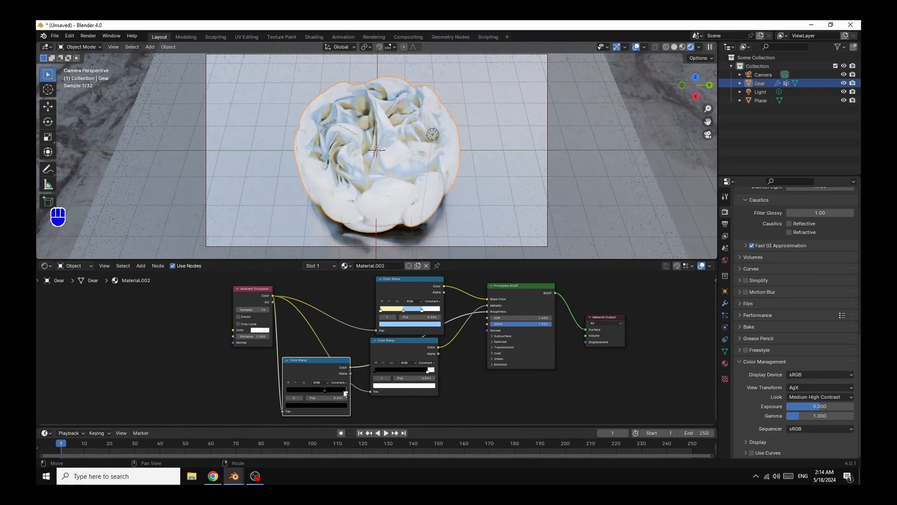
pyautogui.moveTo(346, 394); pyautogui.dragTo(341, 395)
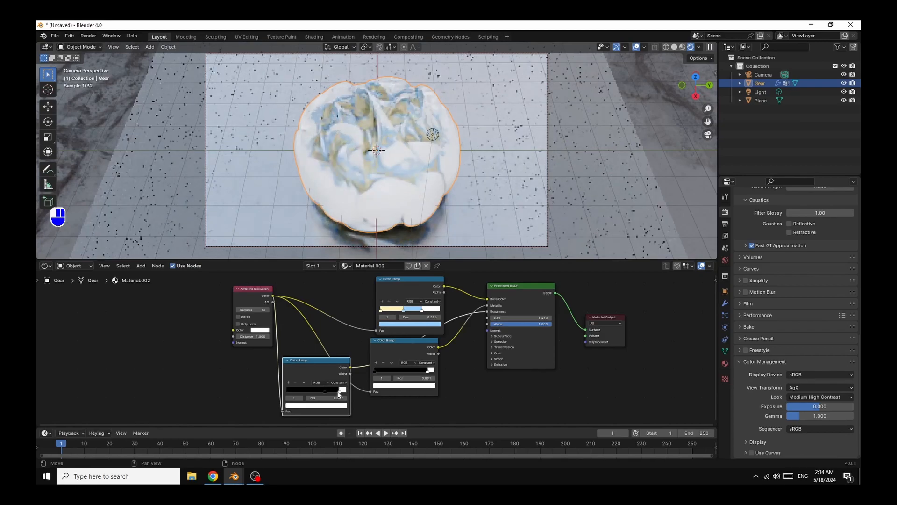
pyautogui.click(325, 390)
pyautogui.moveTo(326, 388); pyautogui.dragTo(335, 364)
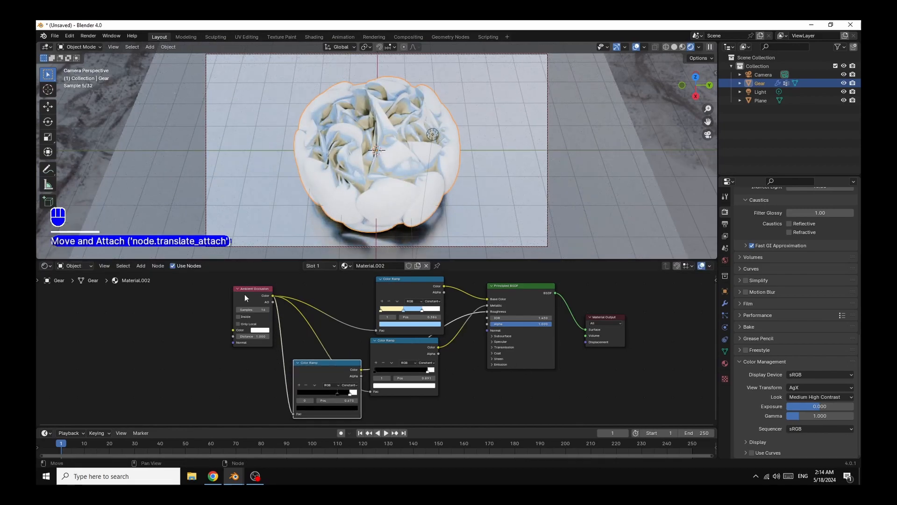
# - Set the Ambient Occlusion distance to 1.8 and shift the base color ramp's white stop closer to the end
pyautogui.moveTo(255, 336)
pyautogui.mouseDown()
pyautogui.moveTo(274, 337)
pyautogui.moveTo(265, 337)
pyautogui.mouseUp()
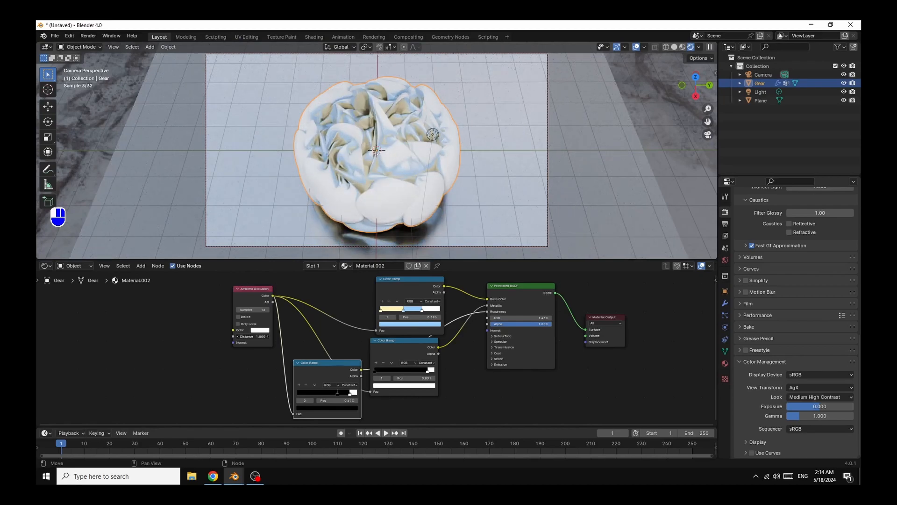
pyautogui.moveTo(429, 311); pyautogui.dragTo(429, 311)
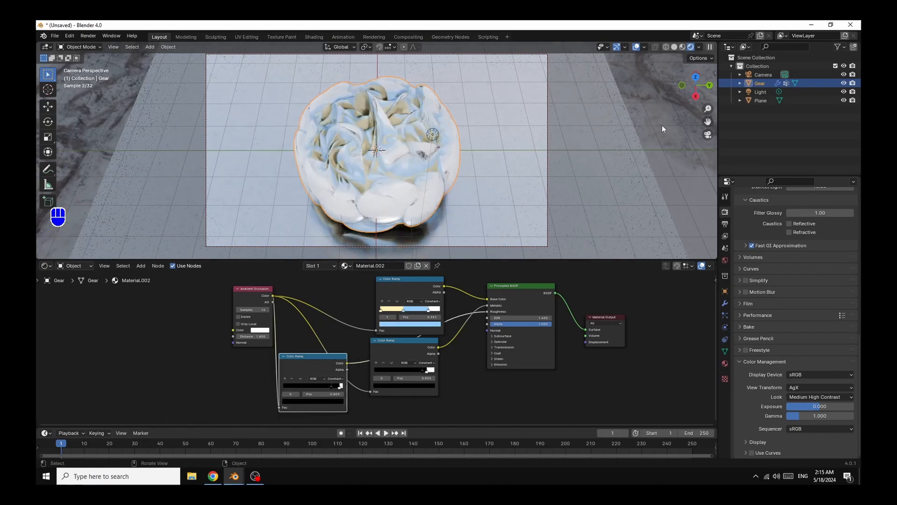
# - Darken the ground plane material's Base Color to a neutral gray of about 0.35 in each RGB channel
pyautogui.click(576, 156)
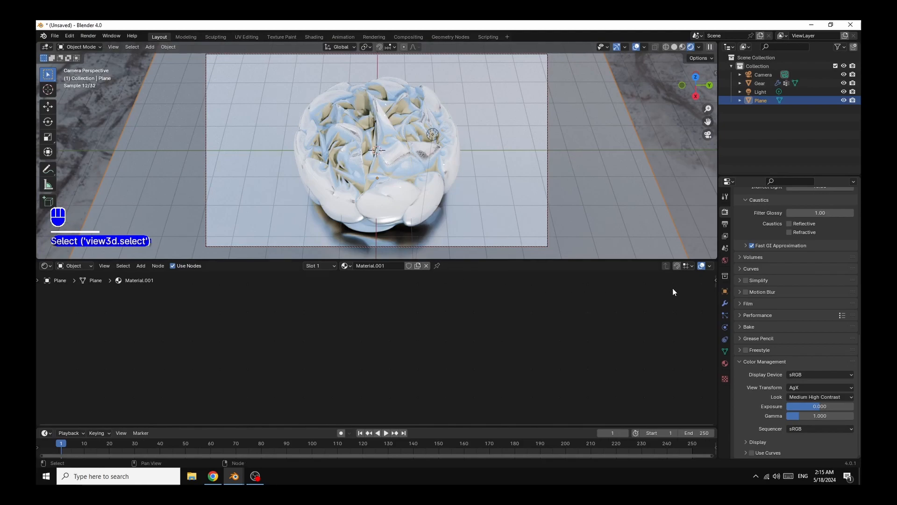
pyautogui.moveTo(703, 329); pyautogui.dragTo(696, 398)
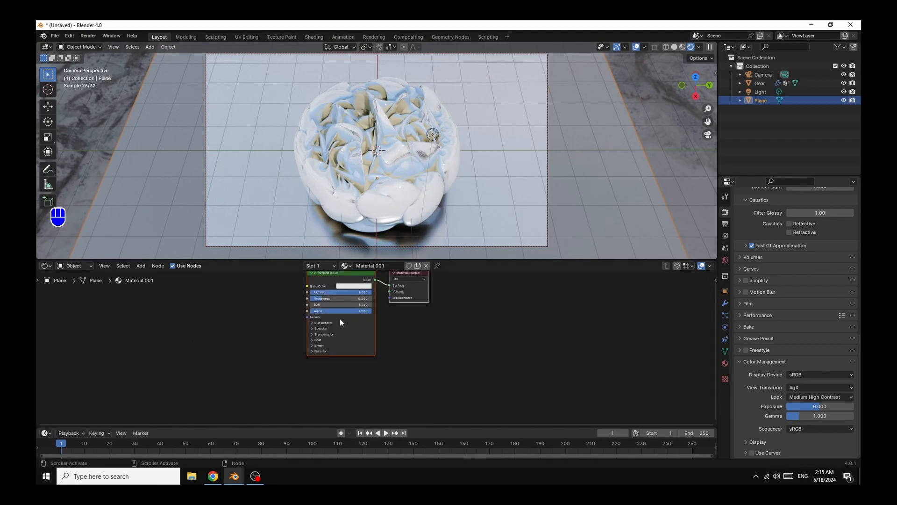
pyautogui.click(350, 287)
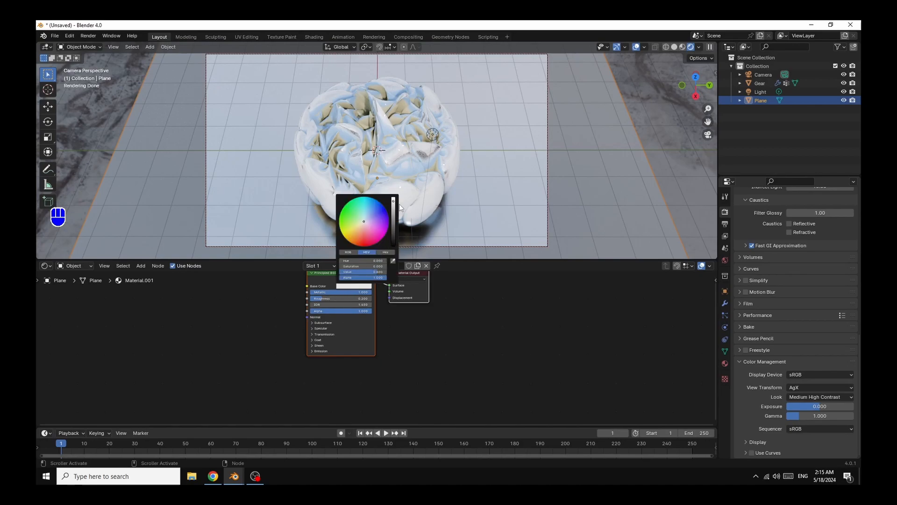
pyautogui.moveTo(393, 201); pyautogui.dragTo(393, 215)
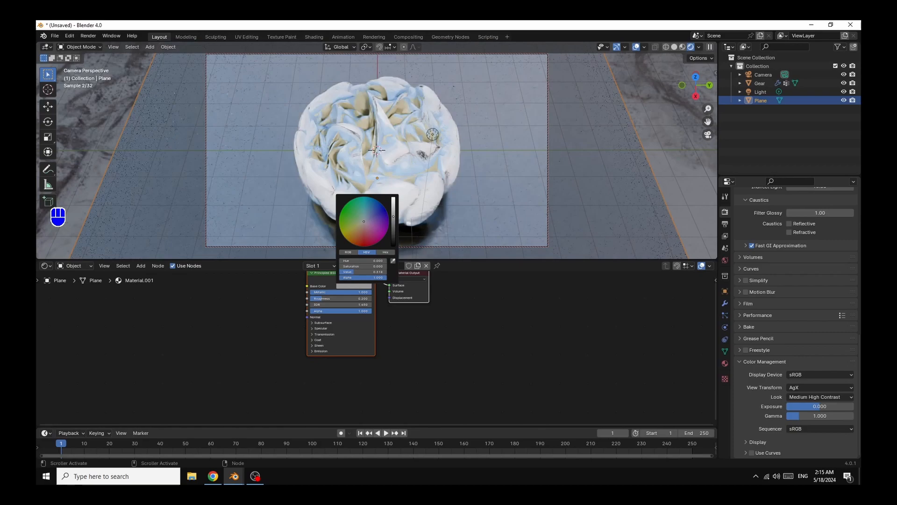
pyautogui.moveTo(393, 217); pyautogui.dragTo(393, 219)
pyautogui.click(350, 252)
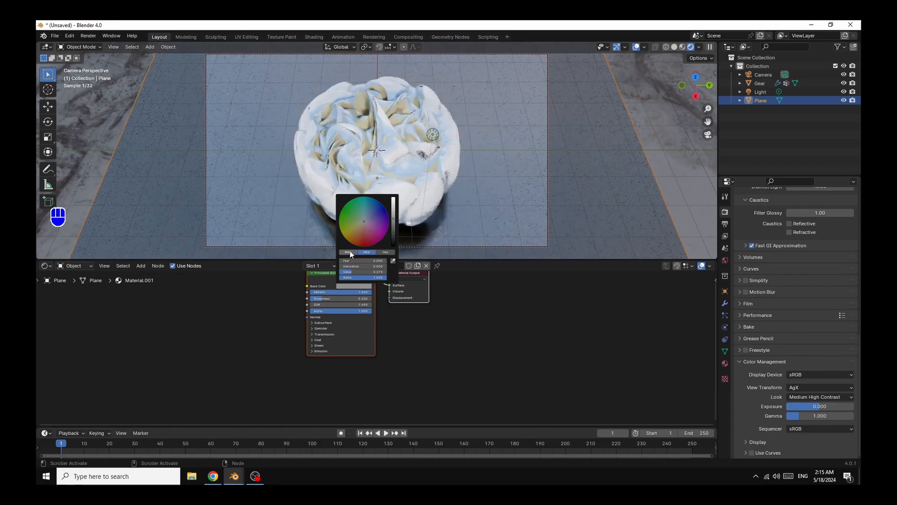
pyautogui.moveTo(393, 219); pyautogui.dragTo(393, 215)
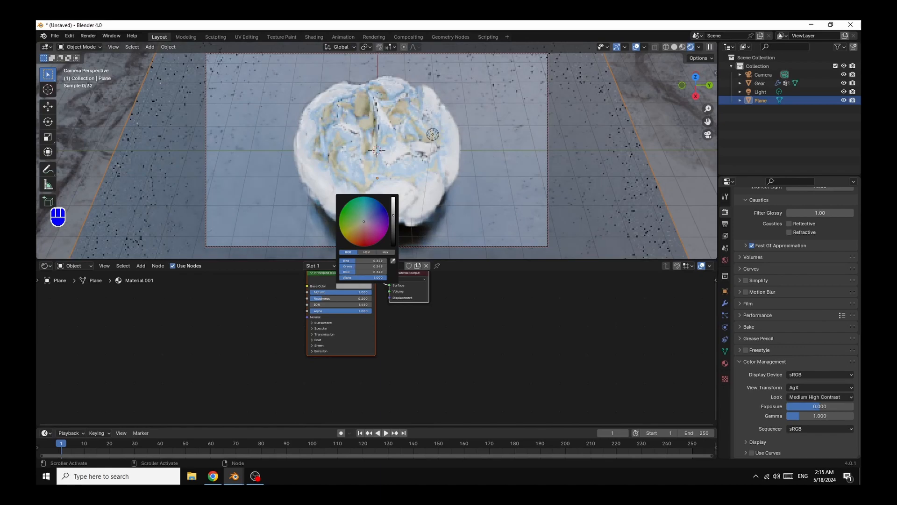
pyautogui.click(490, 298)
# - On the gear's material, move the metallic ramp's white stop to about 0.49
pyautogui.click(397, 188)
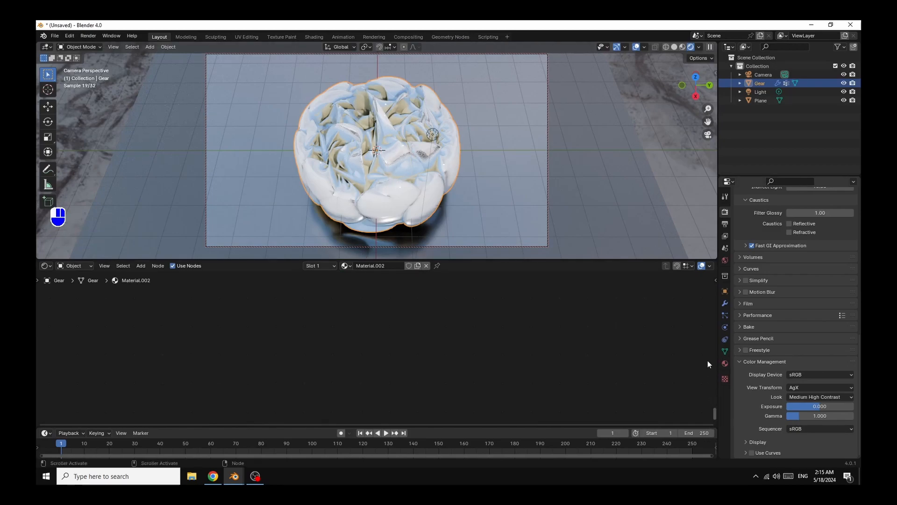
pyautogui.moveTo(710, 352); pyautogui.dragTo(701, 405)
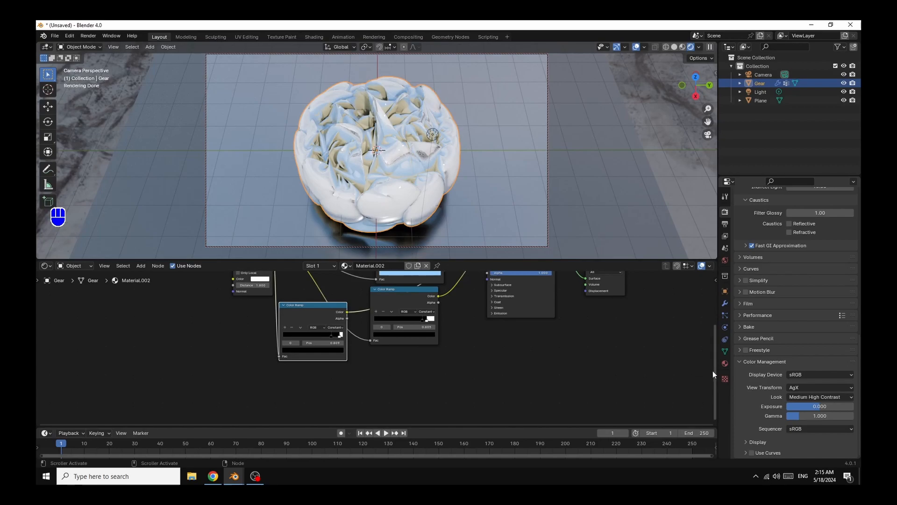
pyautogui.moveTo(716, 346); pyautogui.dragTo(717, 298)
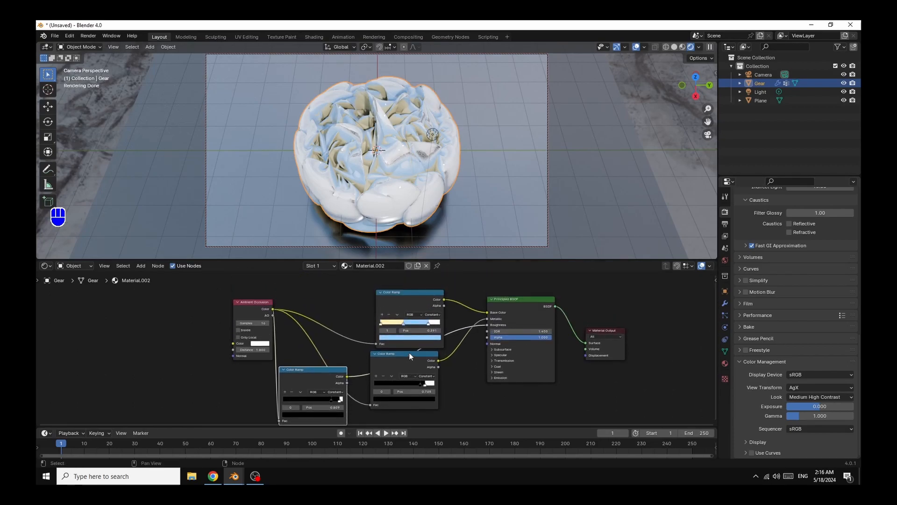
pyautogui.moveTo(420, 384)
pyautogui.mouseDown()
pyautogui.moveTo(397, 384)
pyautogui.moveTo(425, 384)
pyautogui.moveTo(405, 382)
pyautogui.mouseUp()
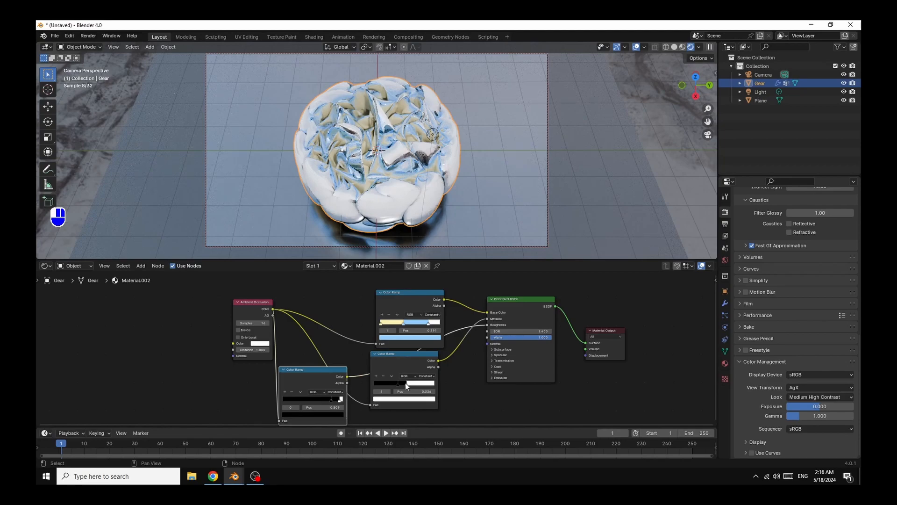
pyautogui.moveTo(406, 383); pyautogui.dragTo(403, 383)
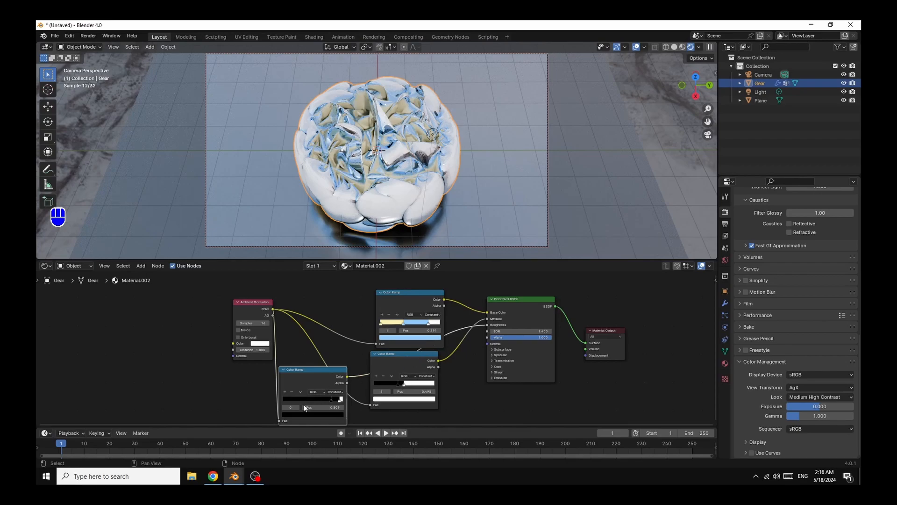
# - On the gear's material, move the roughness ramp's white stop to about 0.89 and warm the base color ramp's pale yellow stop to light orange
pyautogui.moveTo(340, 402); pyautogui.dragTo(336, 401)
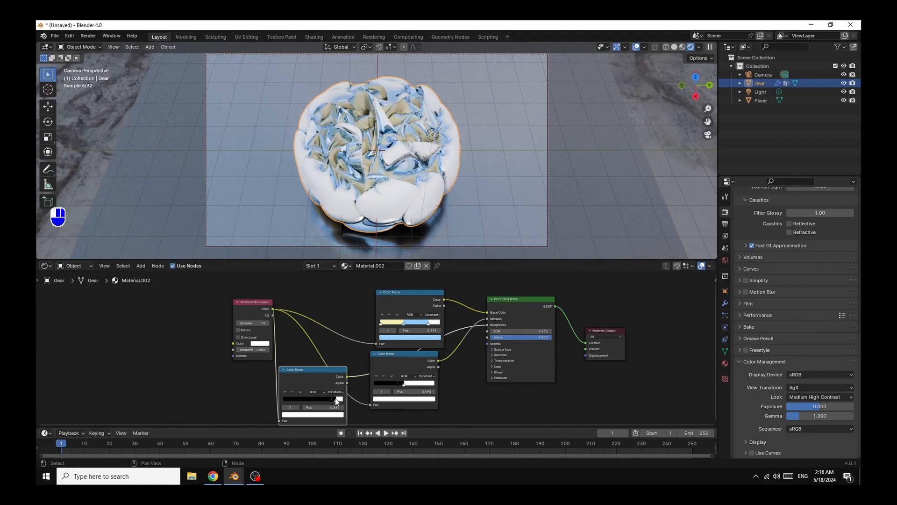
pyautogui.click(397, 321)
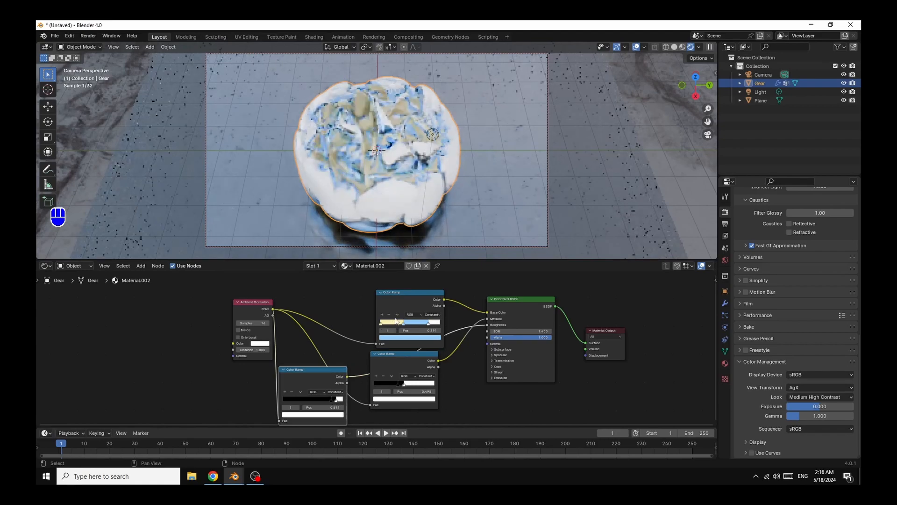
pyautogui.click(381, 324)
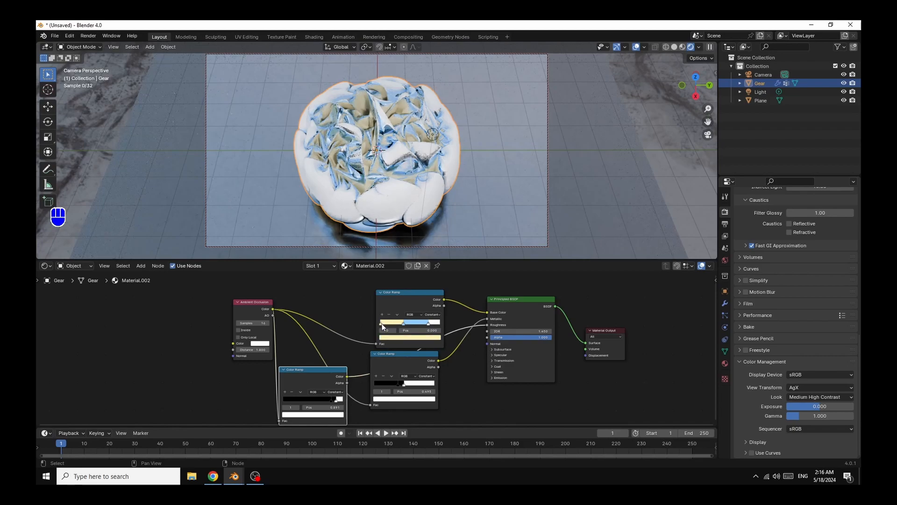
pyautogui.click(395, 337)
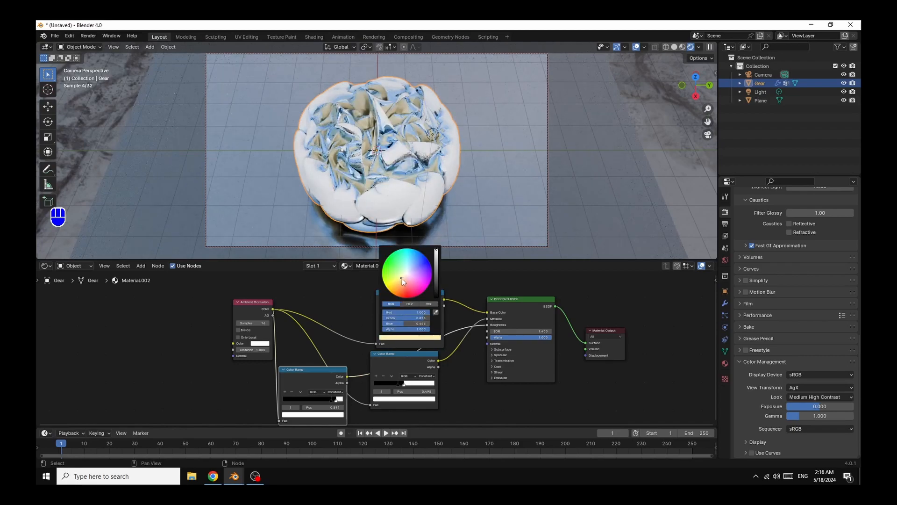
pyautogui.moveTo(401, 278); pyautogui.dragTo(400, 280)
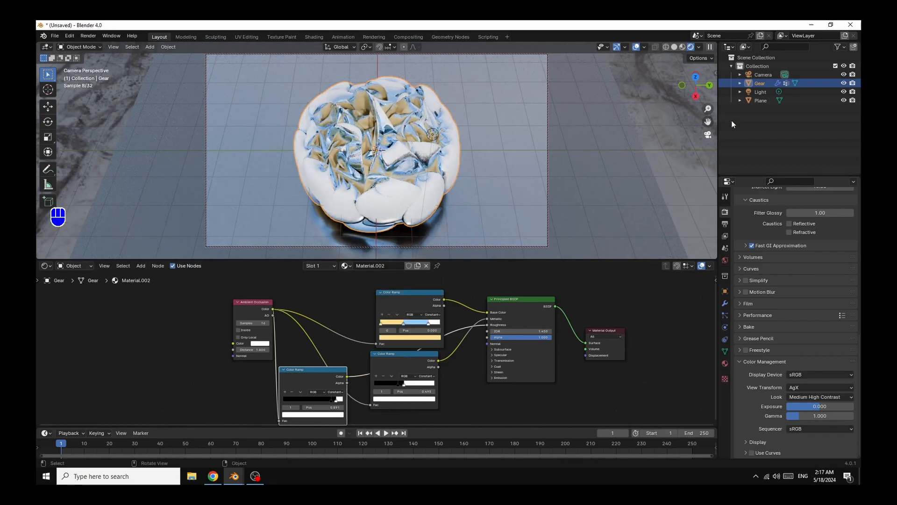
# - Try a much larger Ambient Occlusion distance on the gear's material and bring it back down
pyautogui.moveTo(692, 83); pyautogui.dragTo(686, 88)
pyautogui.moveTo(253, 349); pyautogui.dragTo(322, 349)
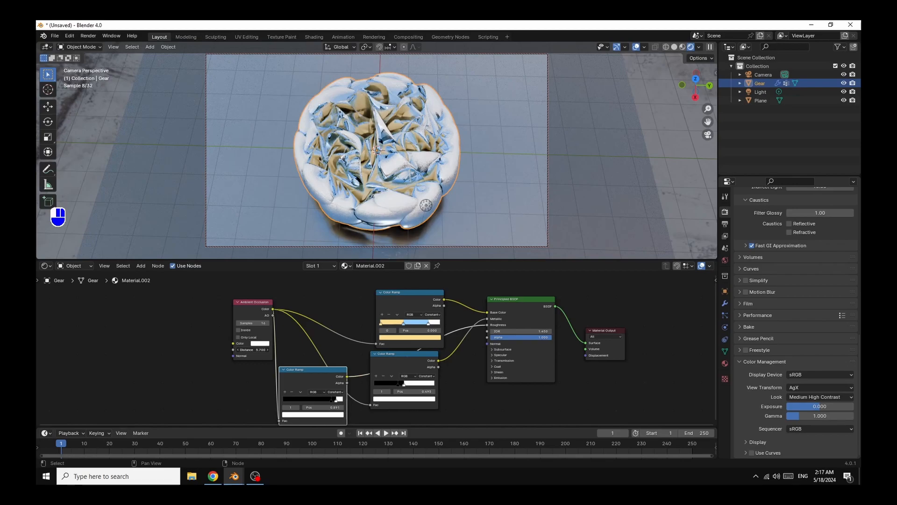
pyautogui.moveTo(252, 350); pyautogui.dragTo(232, 349)
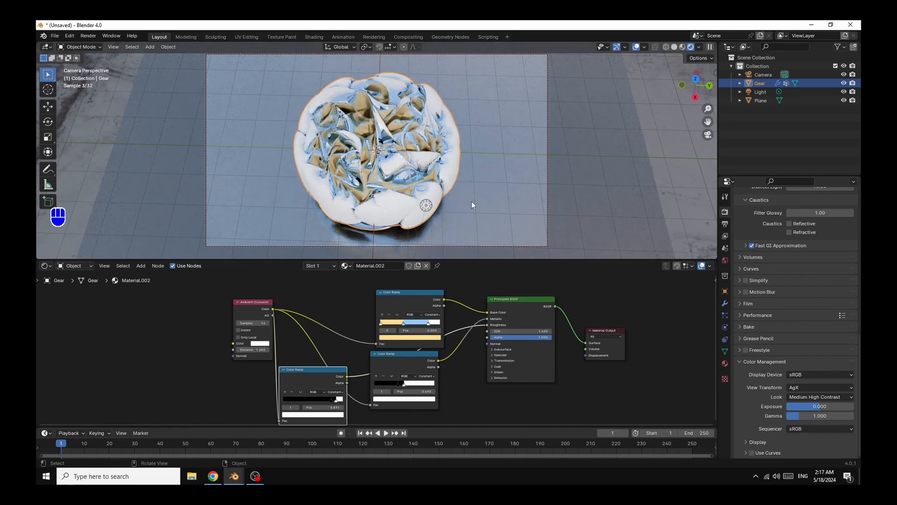
# - Lower the gear's Displace modifier Midlevel to 0.4
pyautogui.click(432, 155)
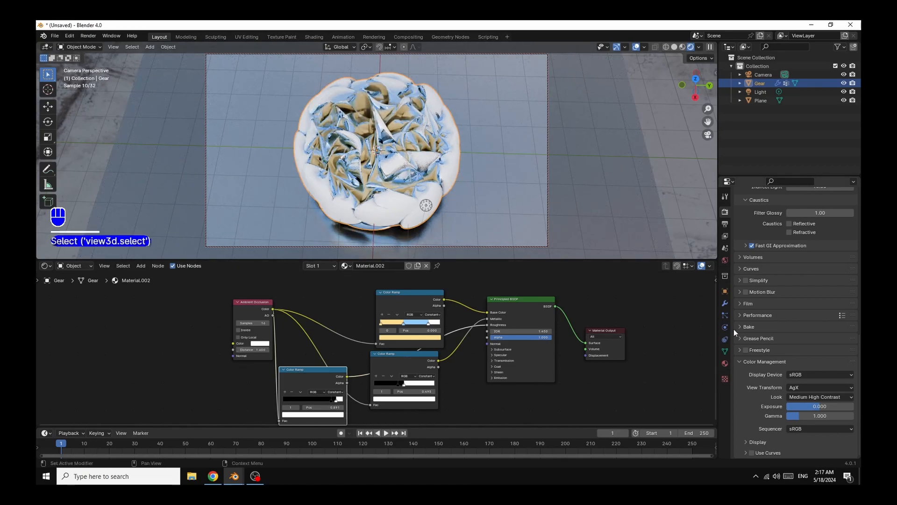
pyautogui.click(725, 304)
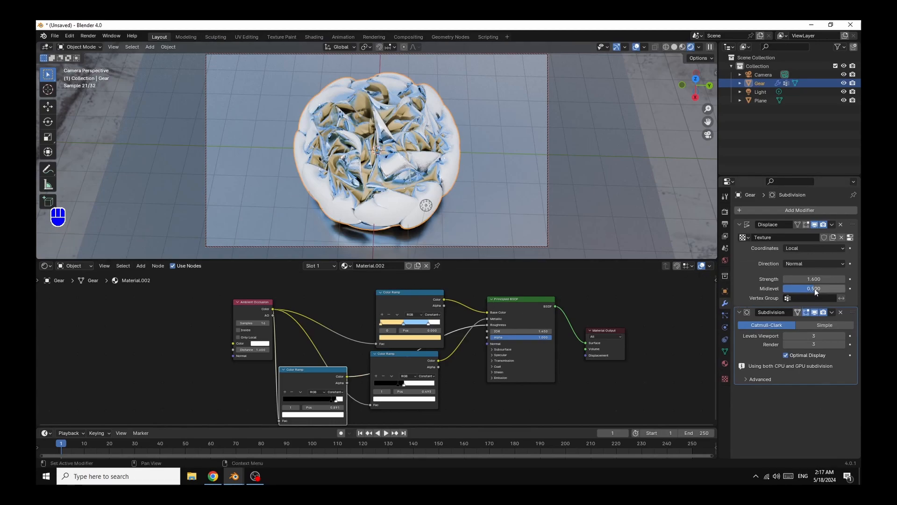
pyautogui.moveTo(815, 288); pyautogui.dragTo(790, 289)
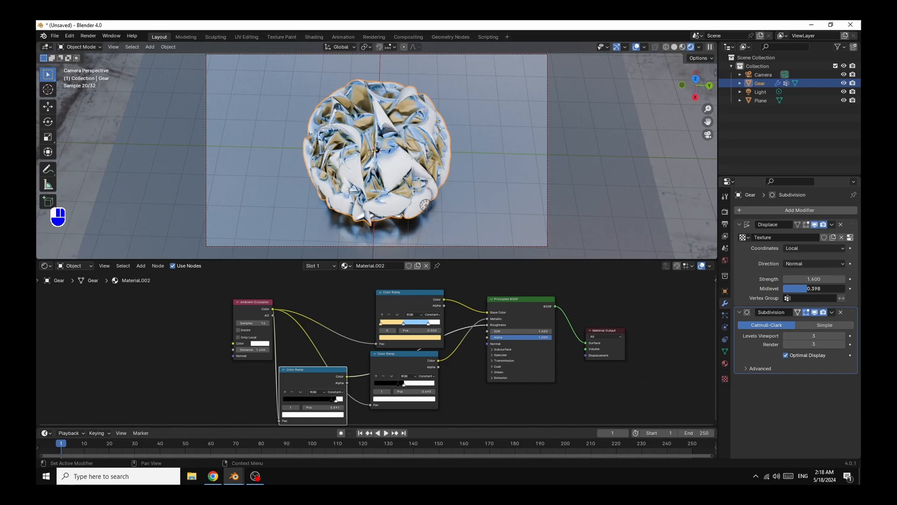
pyautogui.click(818, 288)
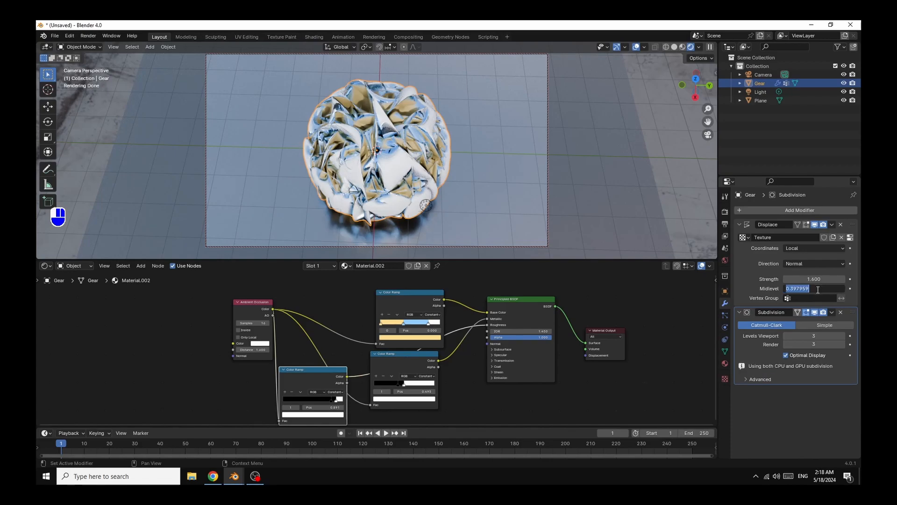
pyautogui.write('0.4')
pyautogui.press('Return')
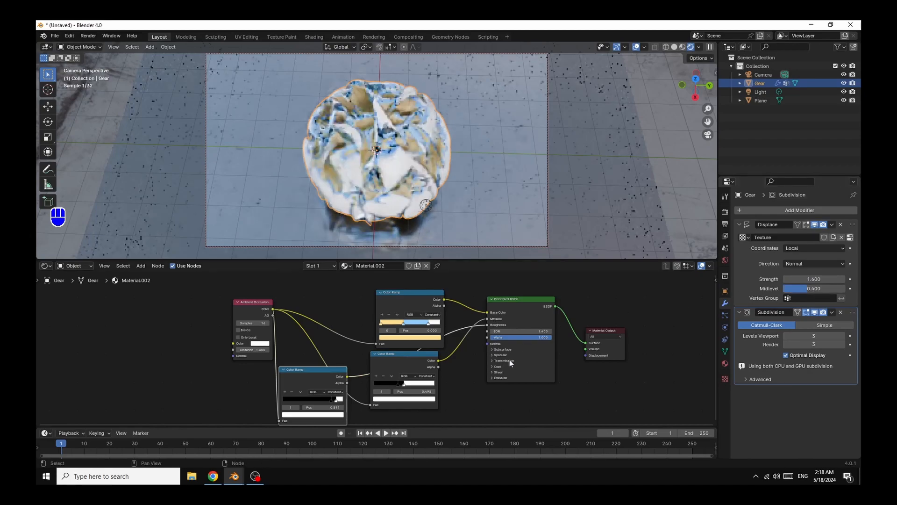
# - Replace the world's environment image with photo_studio_01_4k.exr from the HDRI folder
pyautogui.click(725, 260)
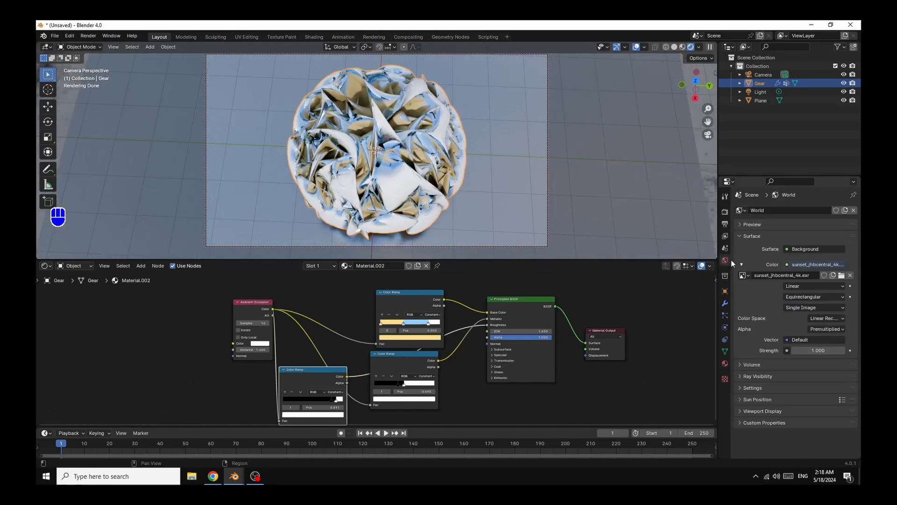
pyautogui.click(842, 275)
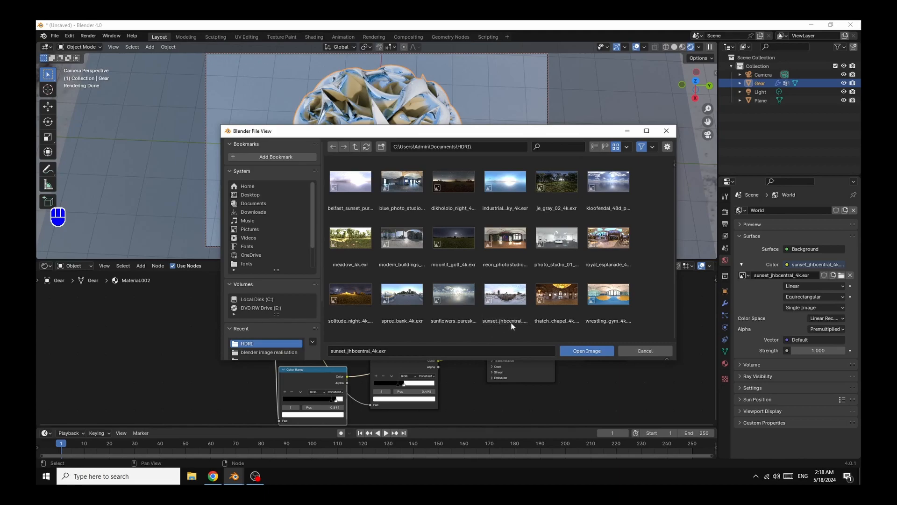
pyautogui.click(564, 243)
pyautogui.doubleClick(564, 243)
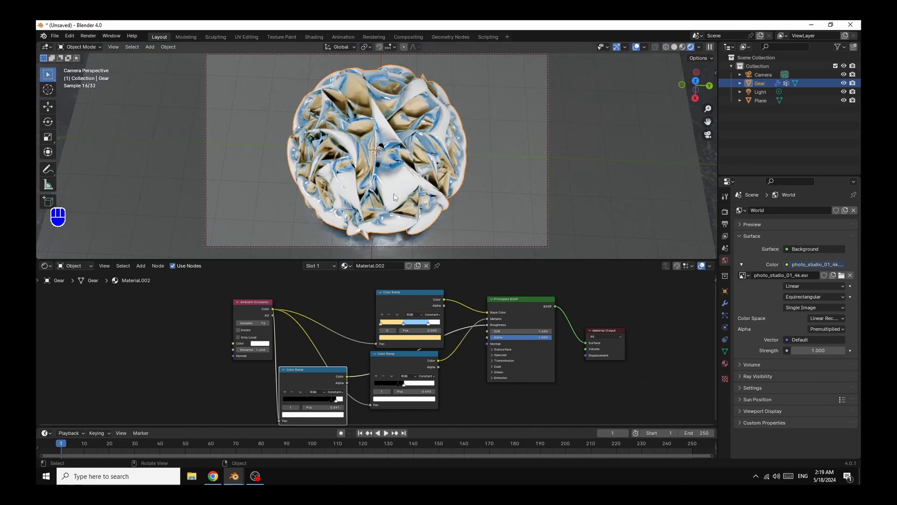
# - Reposition the base color ramp's stops: white to about 0.7, blue to about 0.4 and light orange to about 0.21
pyautogui.moveTo(427, 324); pyautogui.dragTo(420, 322)
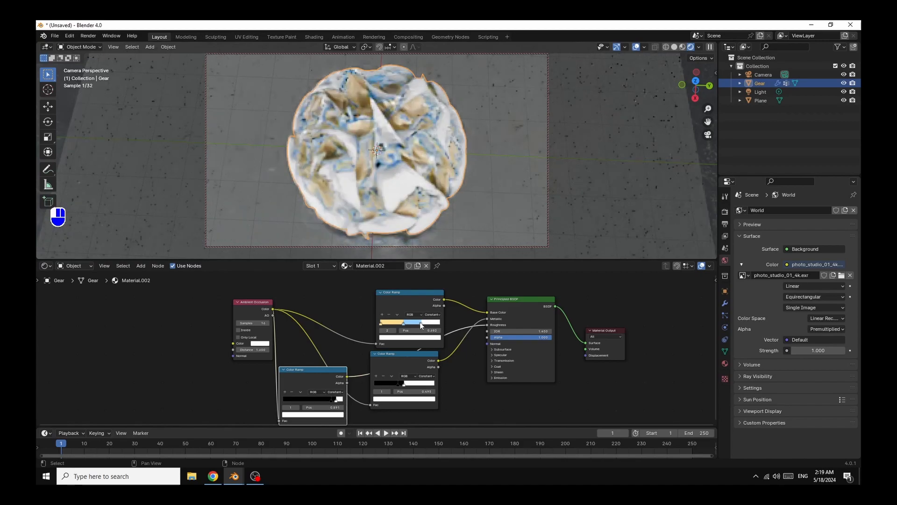
pyautogui.moveTo(420, 322); pyautogui.dragTo(422, 328)
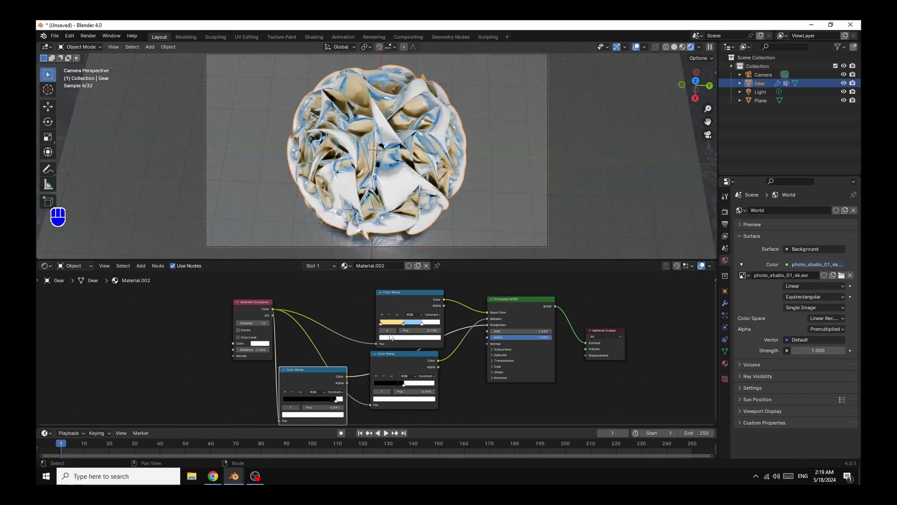
pyautogui.moveTo(405, 324); pyautogui.dragTo(407, 327)
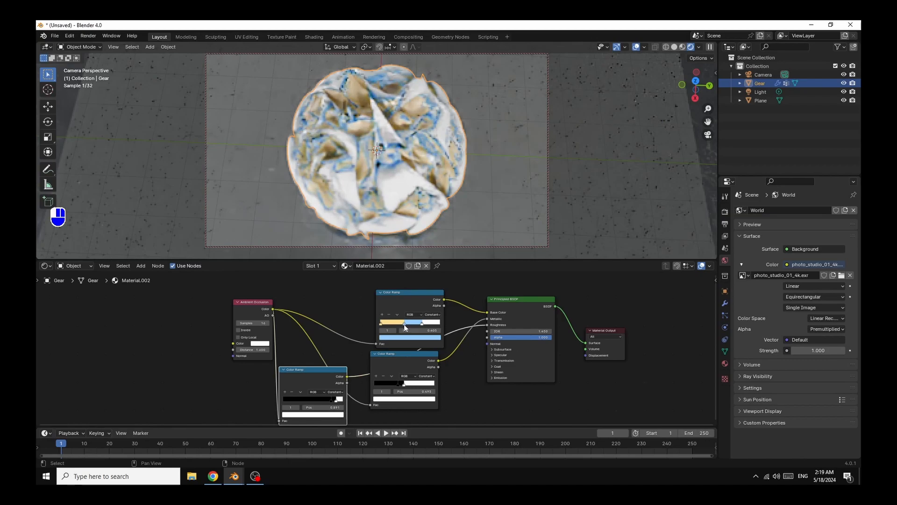
pyautogui.moveTo(403, 324); pyautogui.dragTo(405, 325)
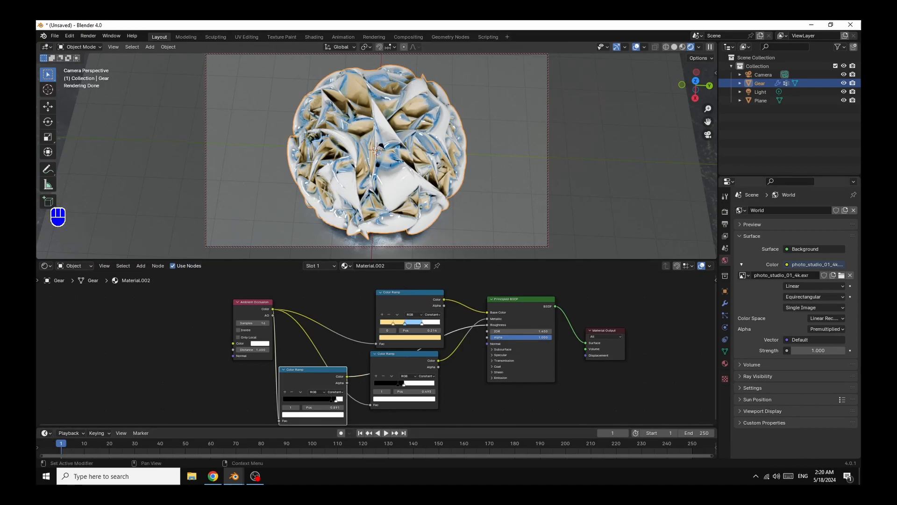
# - Set the gear's Displace Strength to 1.0 and keyframe it at frame 1
pyautogui.click(725, 303)
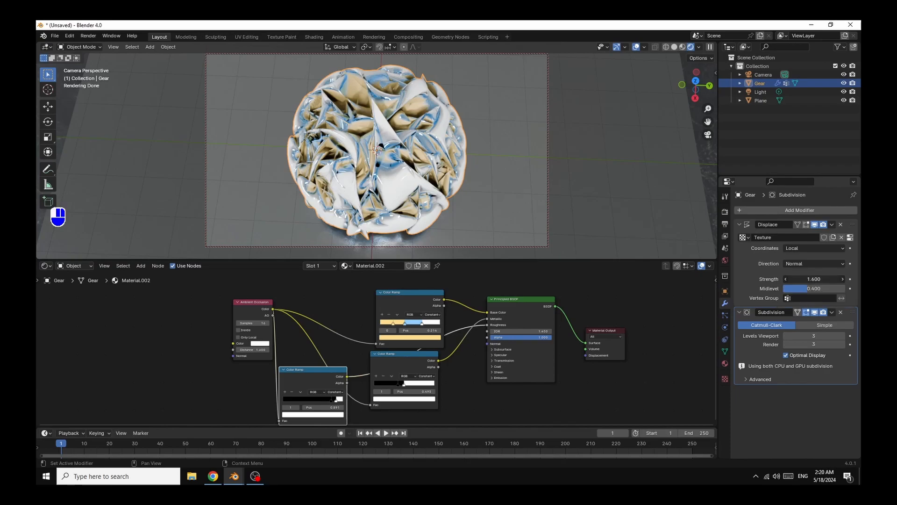
pyautogui.moveTo(814, 280); pyautogui.dragTo(785, 279)
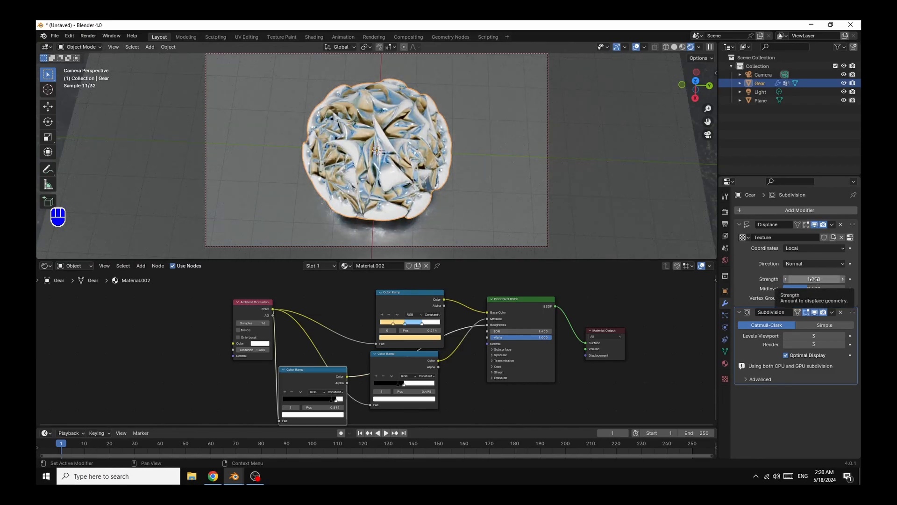
pyautogui.rightClick(814, 279)
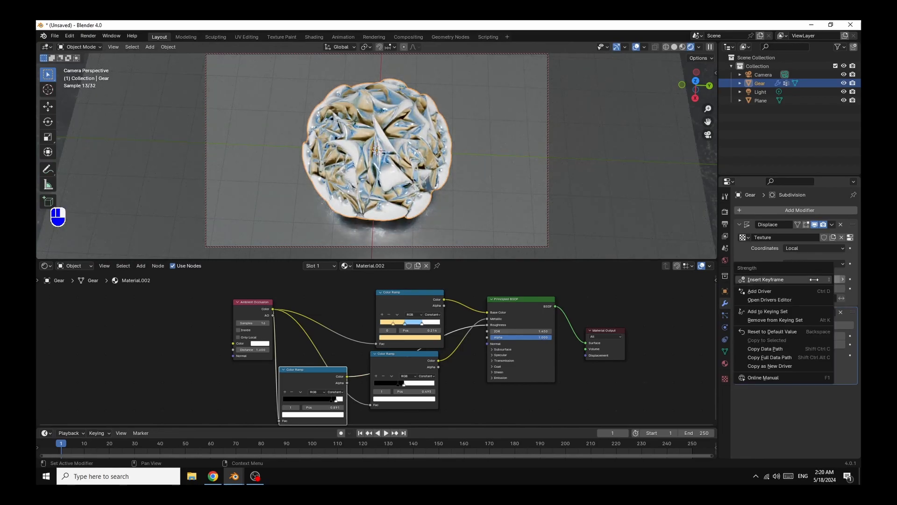
pyautogui.click(781, 279)
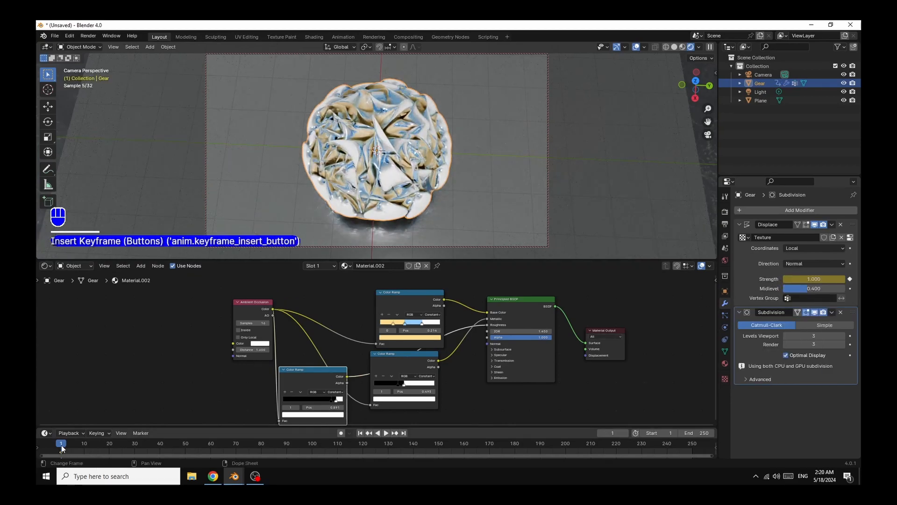
# - Set the animation's end frame to 120
pyautogui.click(705, 432)
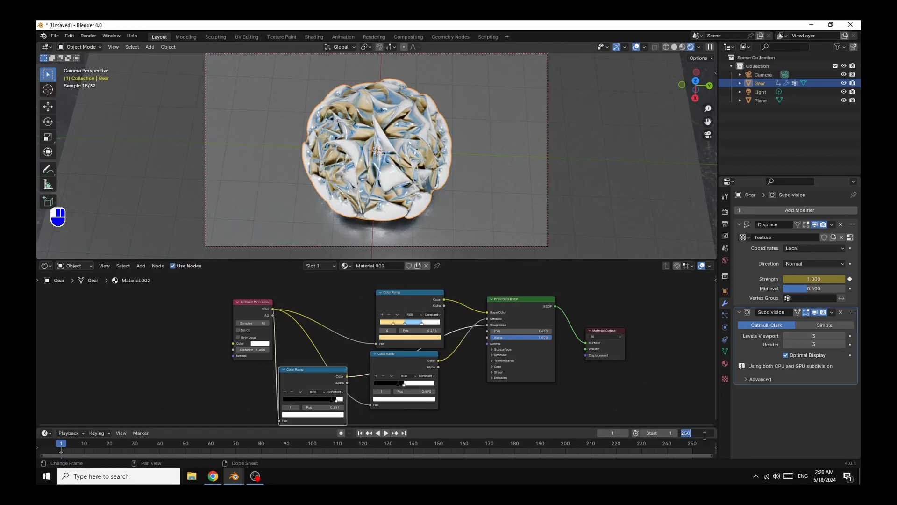
pyautogui.write('120')
pyautogui.press('Return')
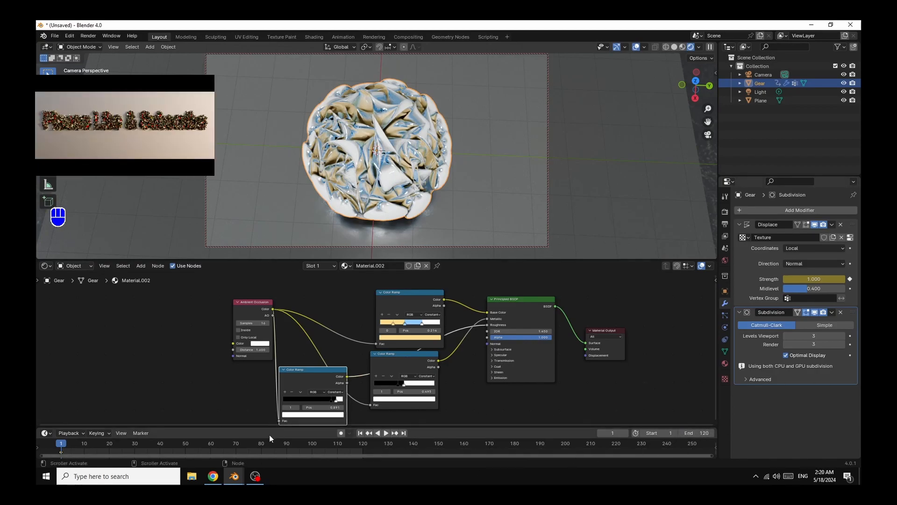
# - At frame 120, raise the gear's Displace Strength to 2.6 and keyframe it
pyautogui.click(404, 433)
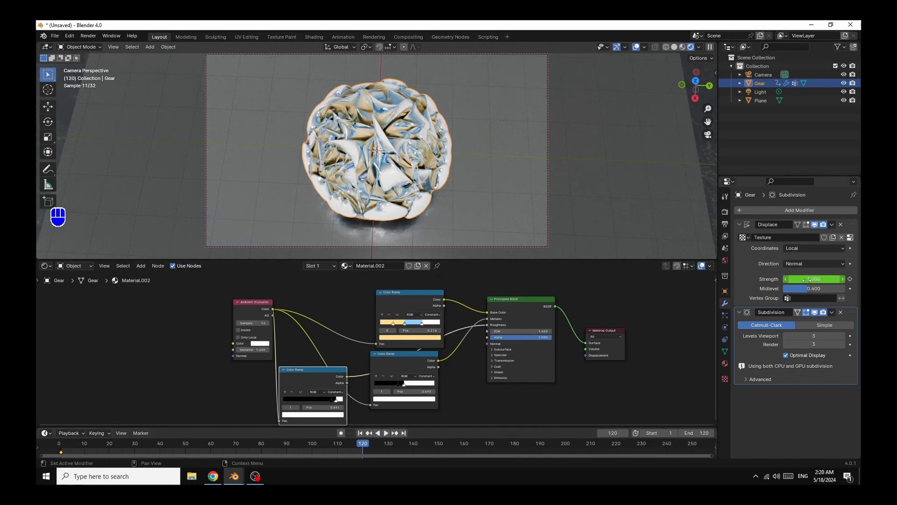
pyautogui.moveTo(809, 279); pyautogui.dragTo(896, 280)
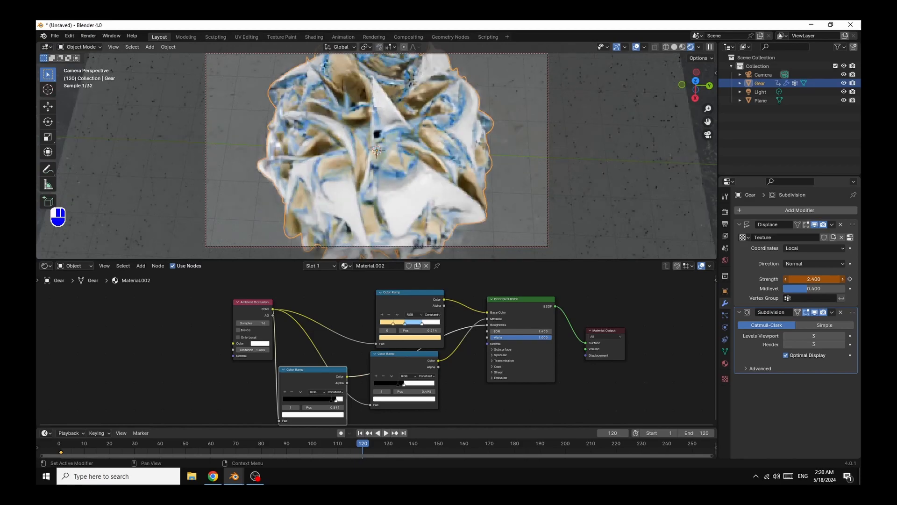
pyautogui.moveTo(814, 280); pyautogui.dragTo(829, 279)
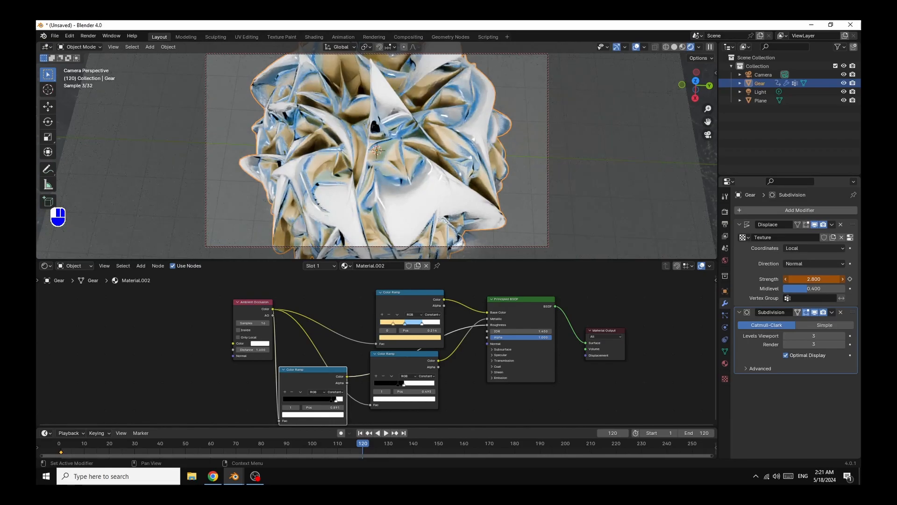
pyautogui.moveTo(814, 279); pyautogui.dragTo(810, 279)
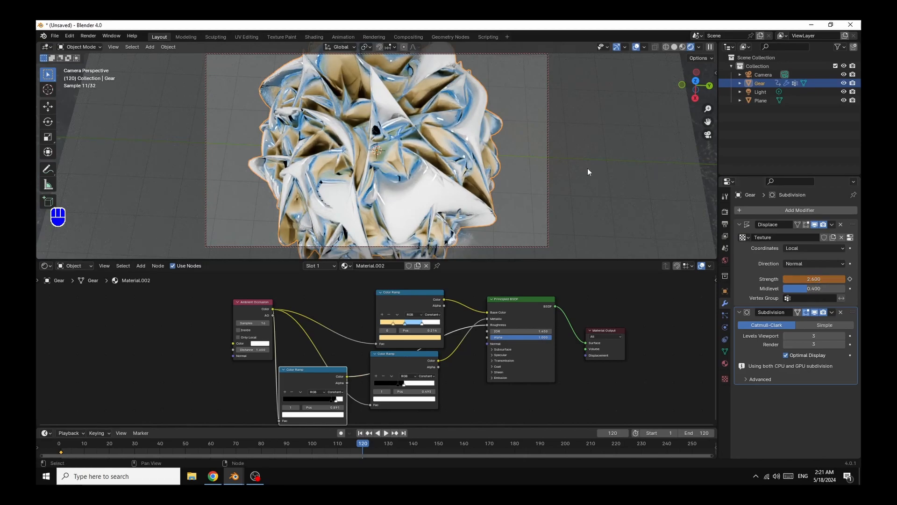
pyautogui.press('space')
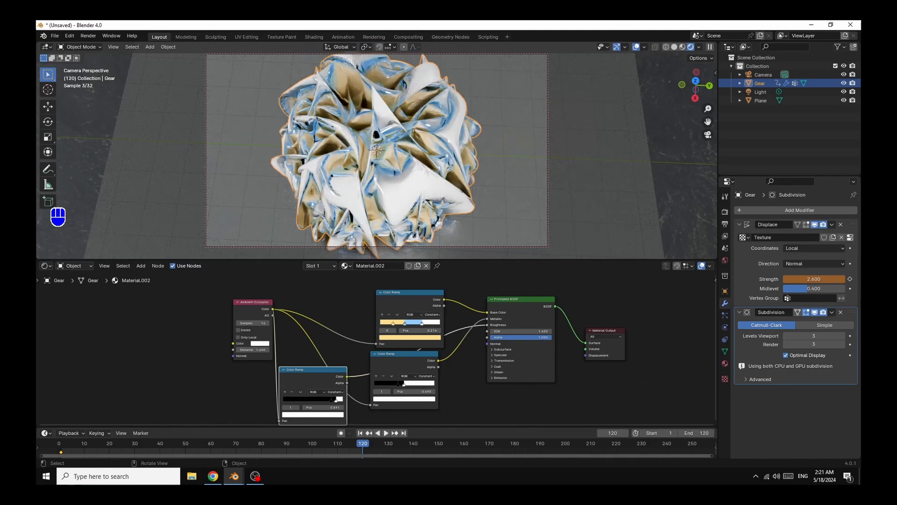
pyautogui.rightClick(781, 279)
pyautogui.click(782, 279)
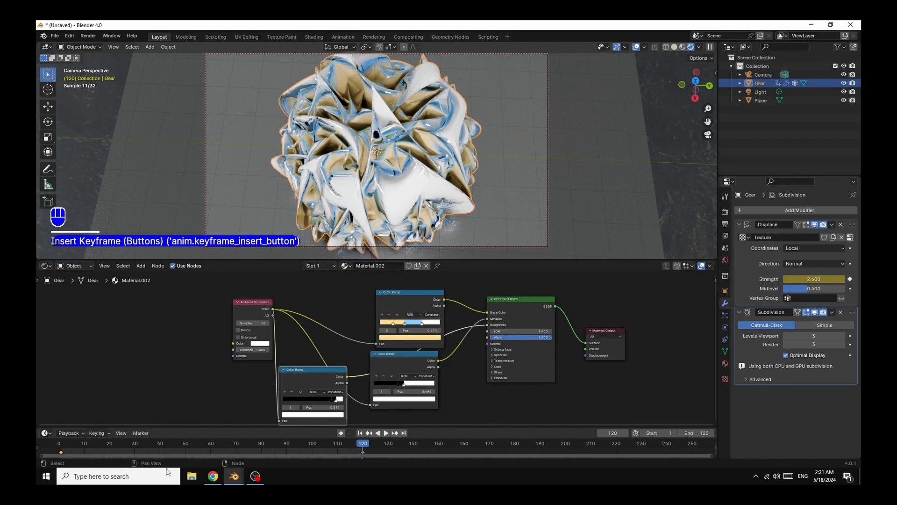
# - Preview the displacement animation, stop it at frame 83 and render that frame as a still image
pyautogui.click(386, 433)
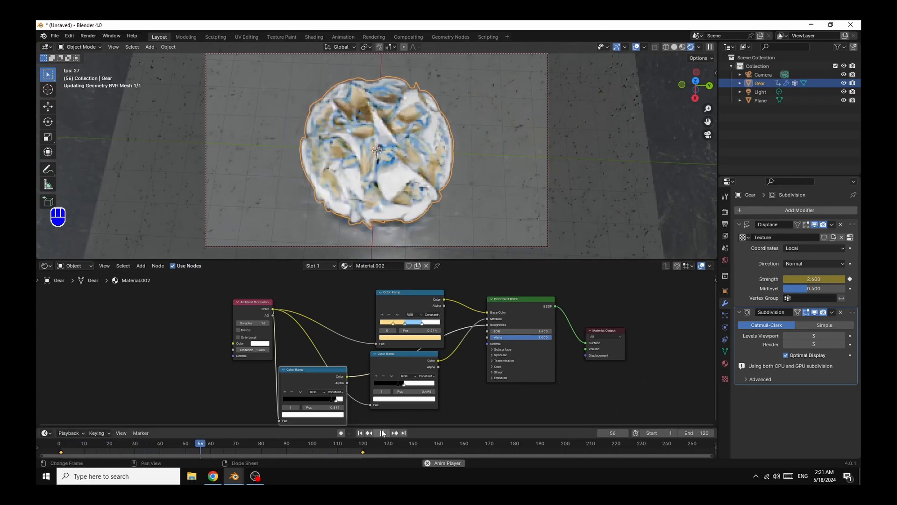
pyautogui.click(383, 433)
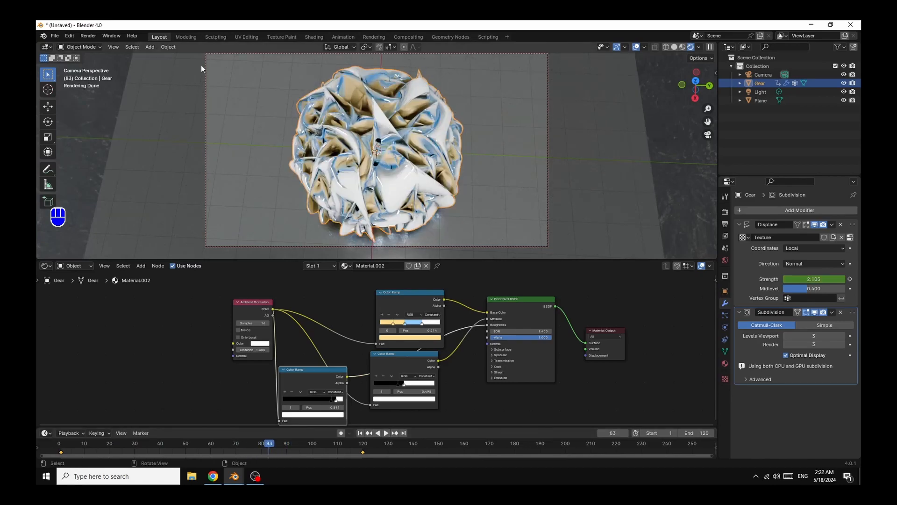
pyautogui.click(88, 36)
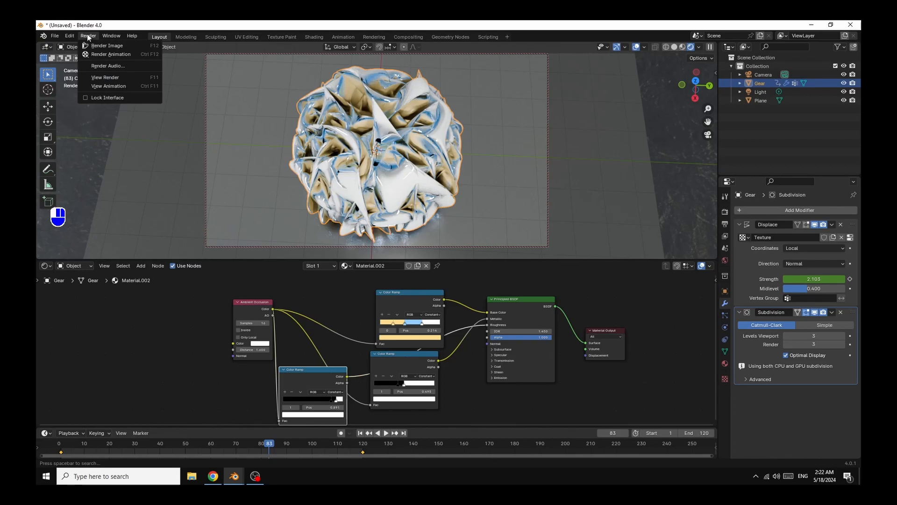
pyautogui.click(106, 45)
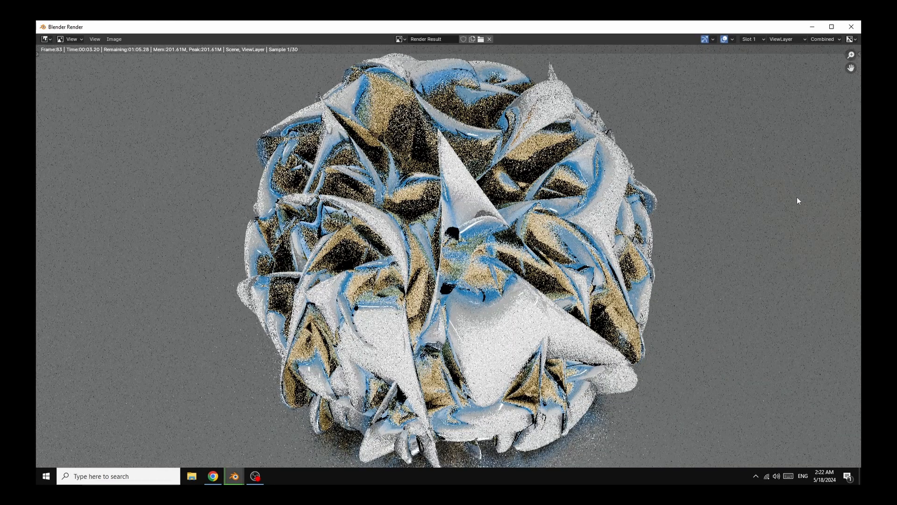
# - Inspect the finished render of frame 83 as a whole and up close, and close the render window
pyautogui.scroll(-2, 798, 197)
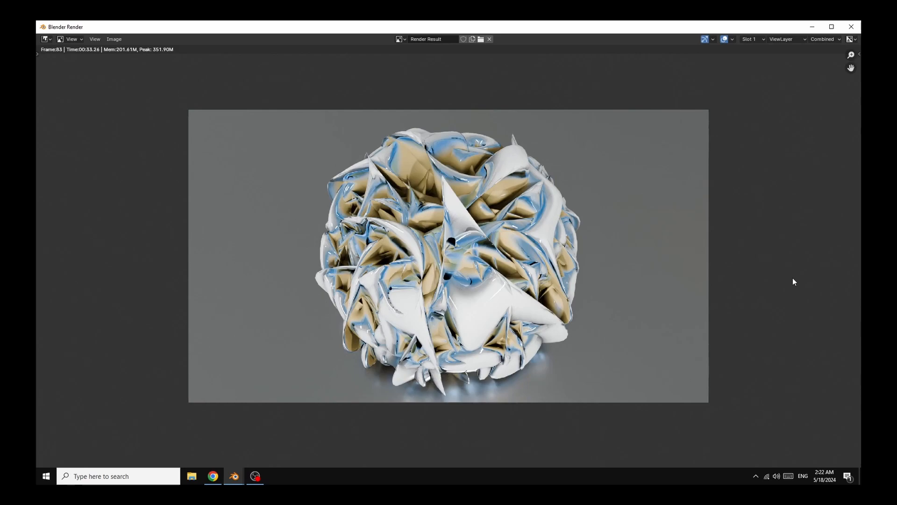
pyautogui.scroll(2, 792, 281)
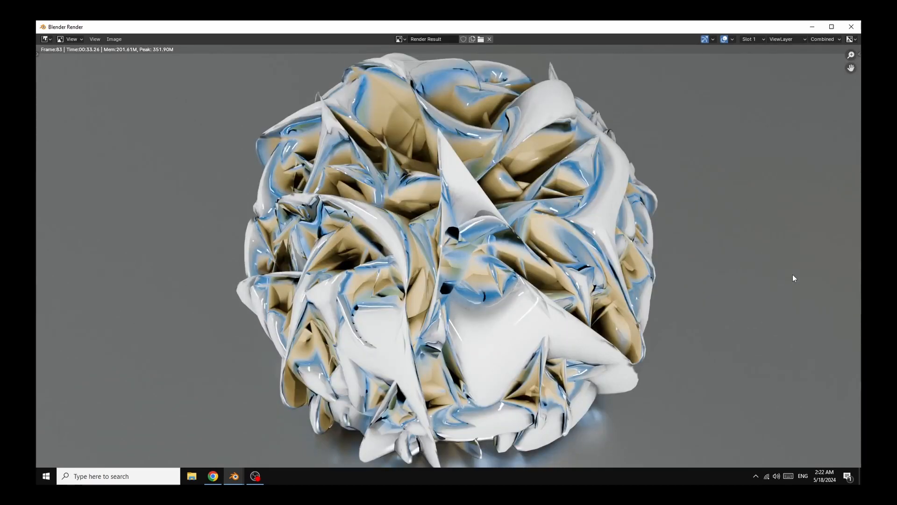
pyautogui.scroll(-1, 793, 277)
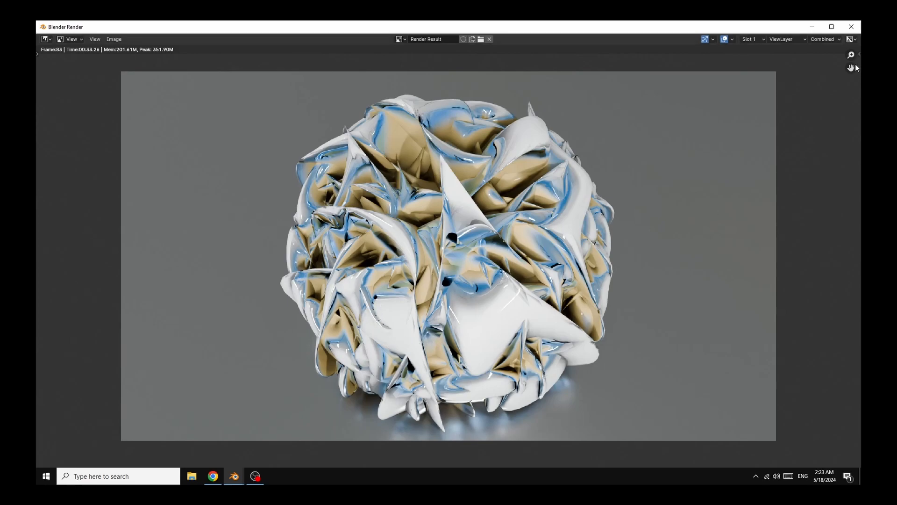
pyautogui.click(851, 26)
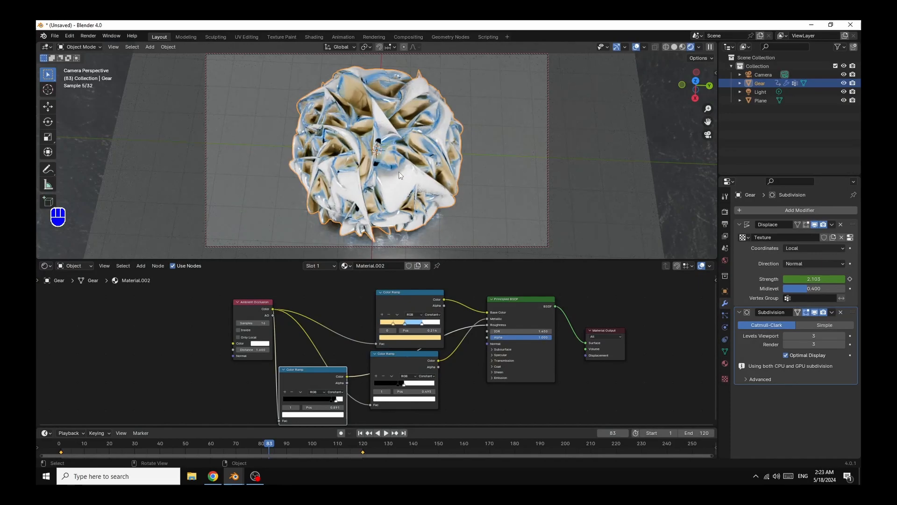
# - Raise the gear's Subdivision modifier to 4 levels for both viewport and render
pyautogui.click(844, 336)
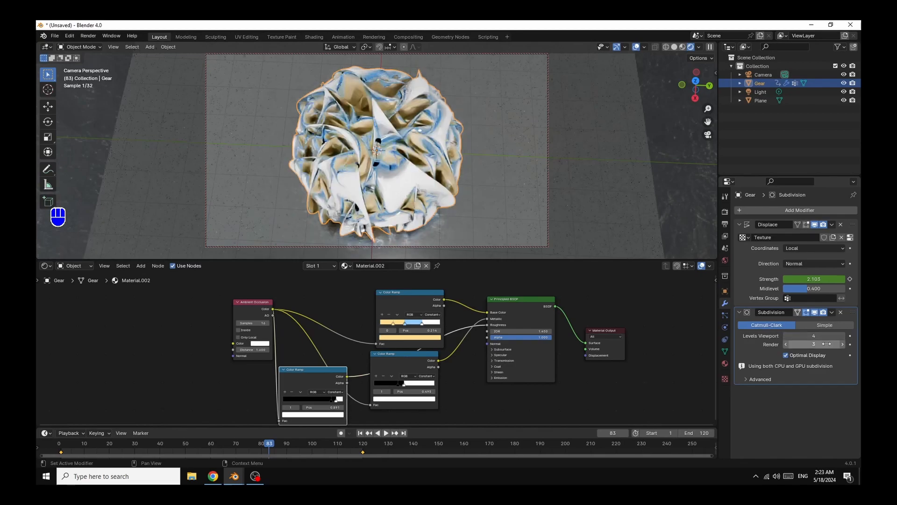
pyautogui.click(843, 345)
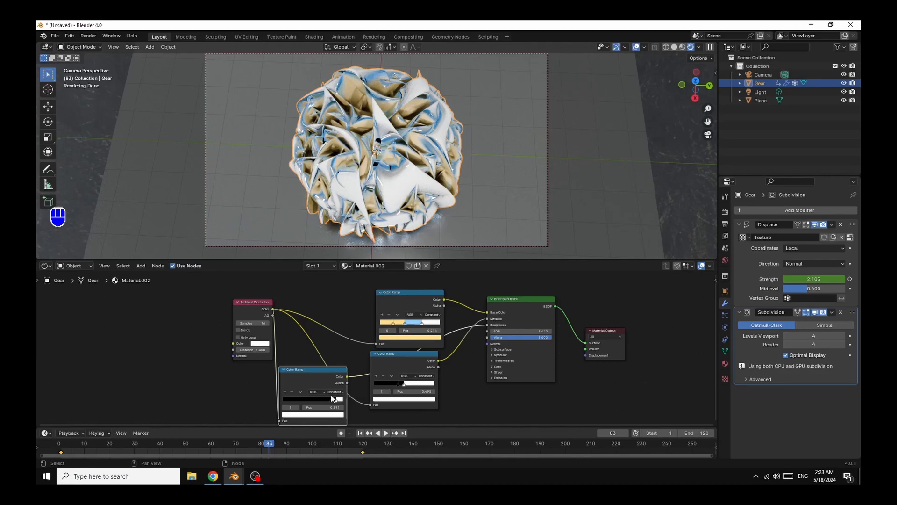
# - Move the white stop to about 0.914 on the roughness color ramp and about 0.441 on the metallic color ramp
pyautogui.moveTo(337, 403); pyautogui.dragTo(337, 401)
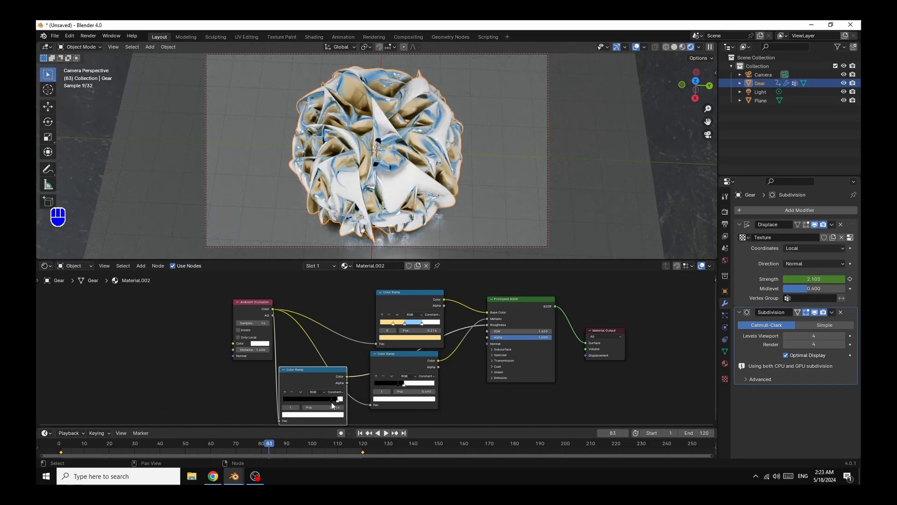
pyautogui.moveTo(405, 386); pyautogui.dragTo(399, 384)
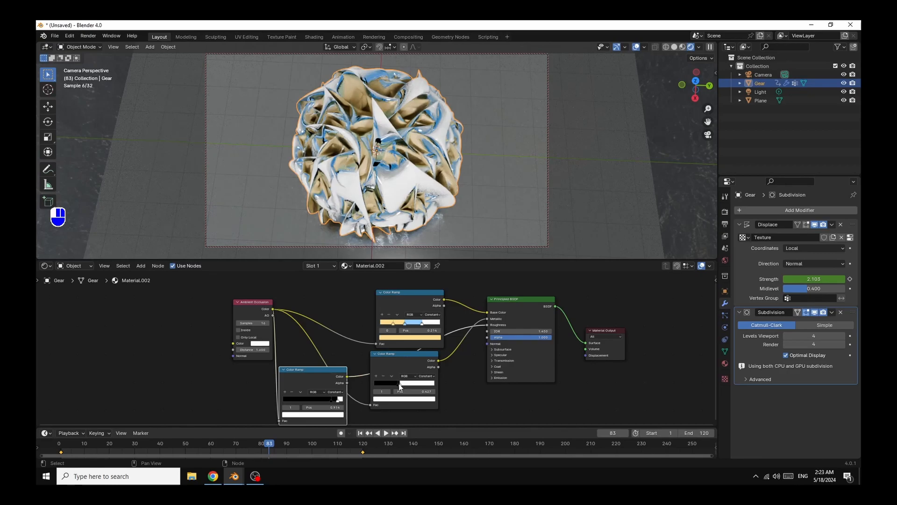
pyautogui.moveTo(399, 385); pyautogui.dragTo(400, 386)
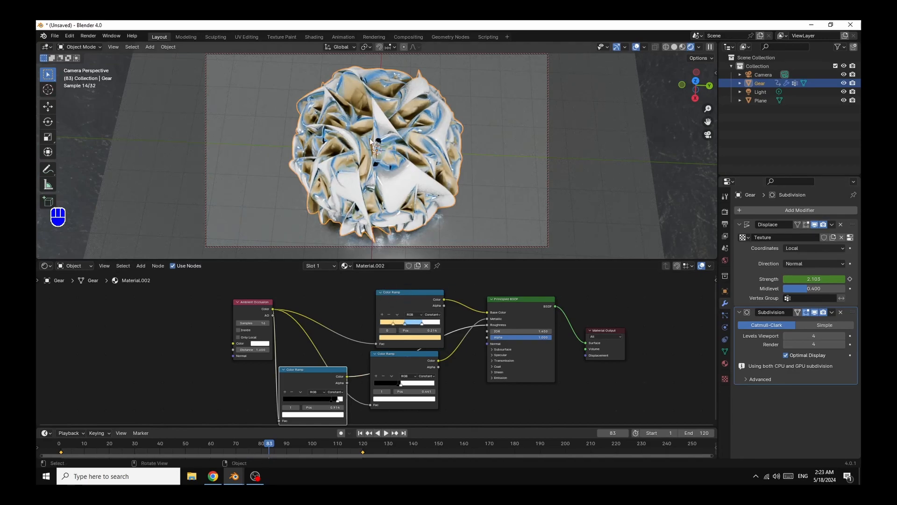
# - Apply Shade Smooth to the gear and check its surface up close
pyautogui.rightClick(378, 111)
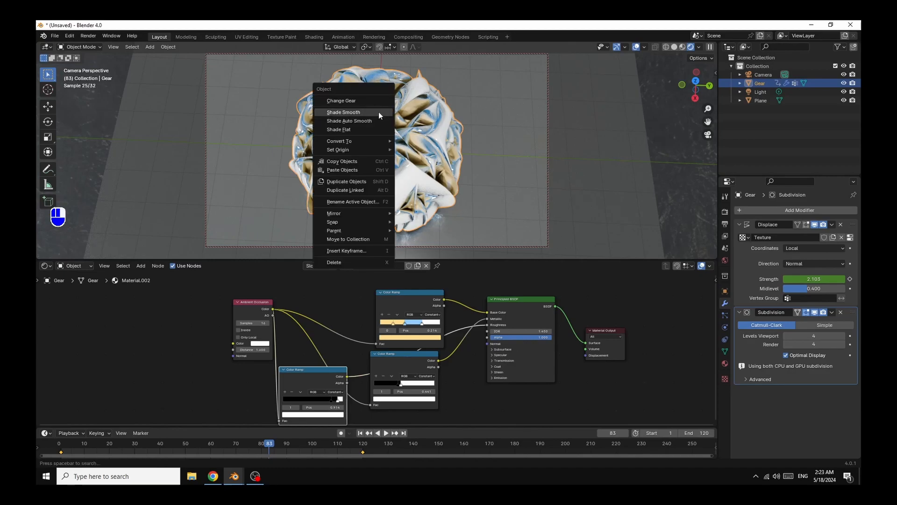
pyautogui.click(375, 112)
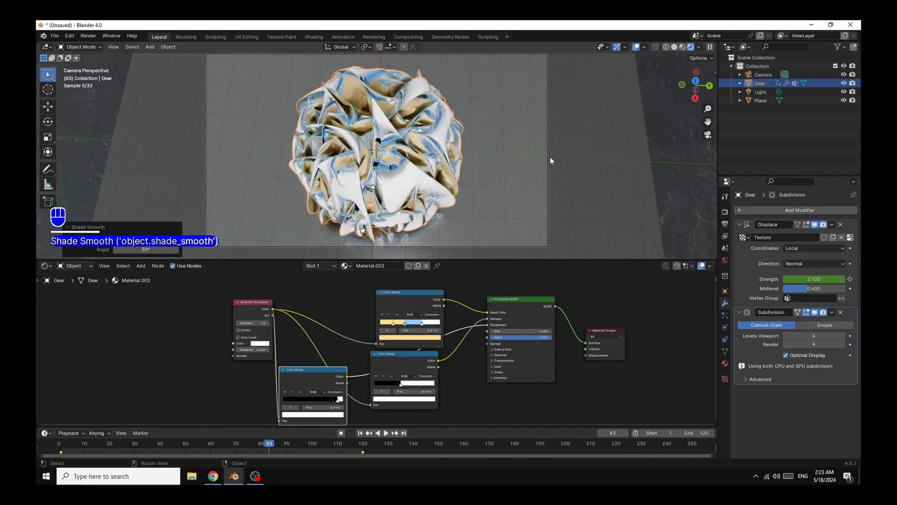
pyautogui.scroll(4, 592, 159)
pyautogui.scroll(4, 594, 162)
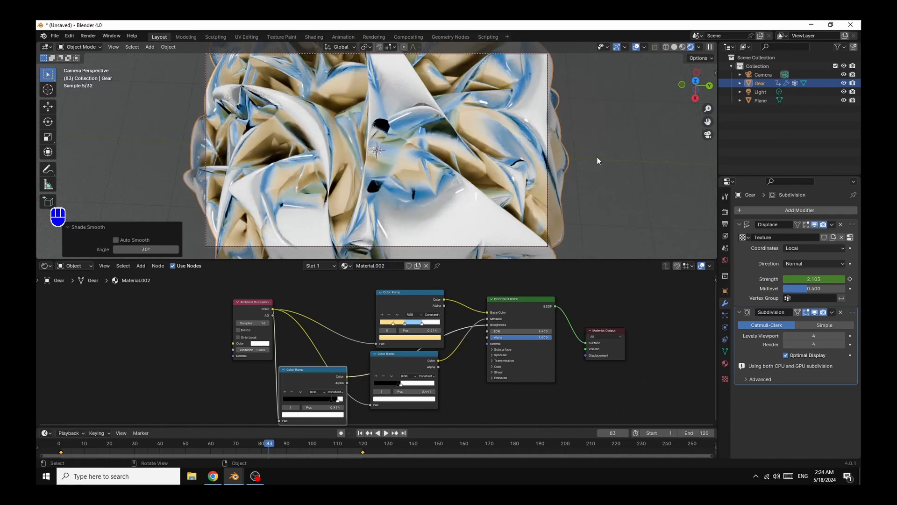
pyautogui.scroll(-6, 597, 160)
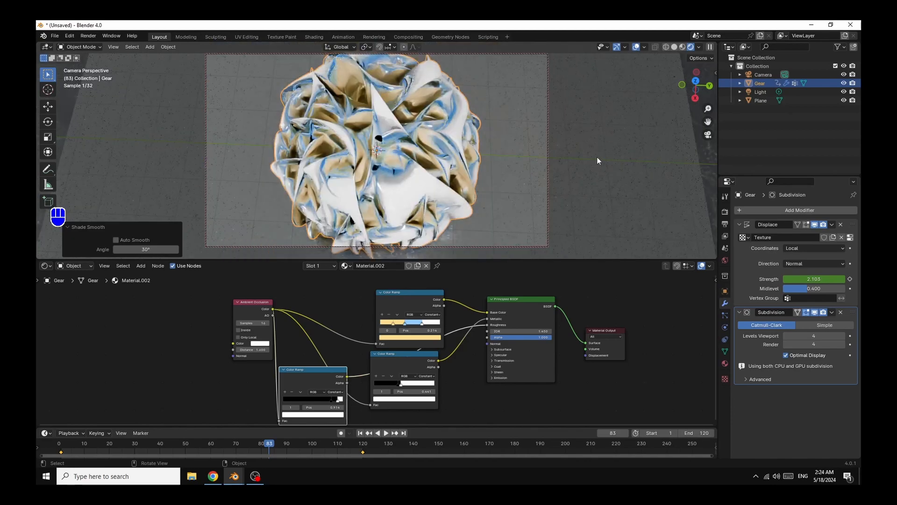